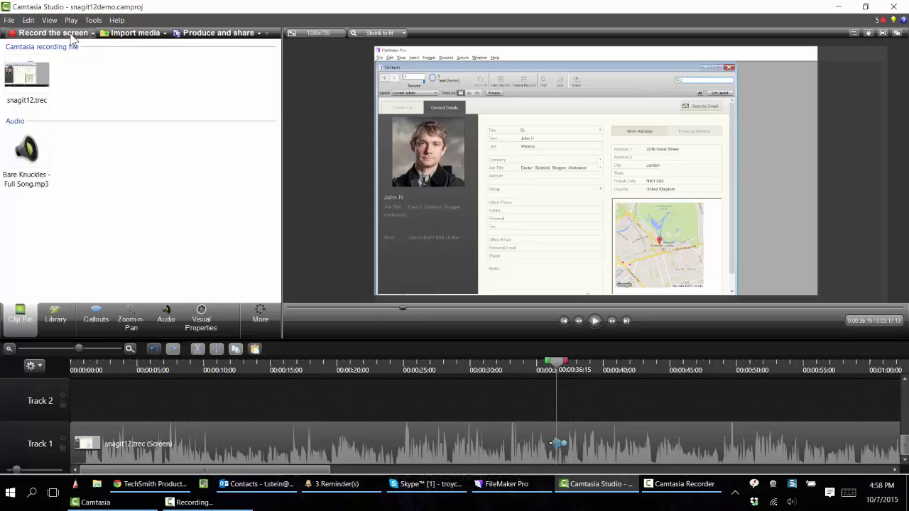
Restore Camtasia Recorder, check the Audio on options, and start recording over FileMaker Contacts.
left_click(70, 33)
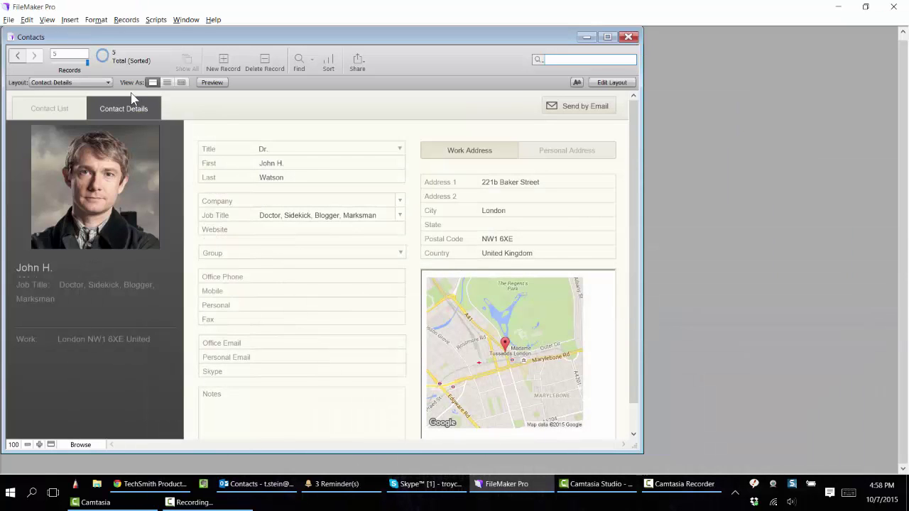
left_click(685, 484)
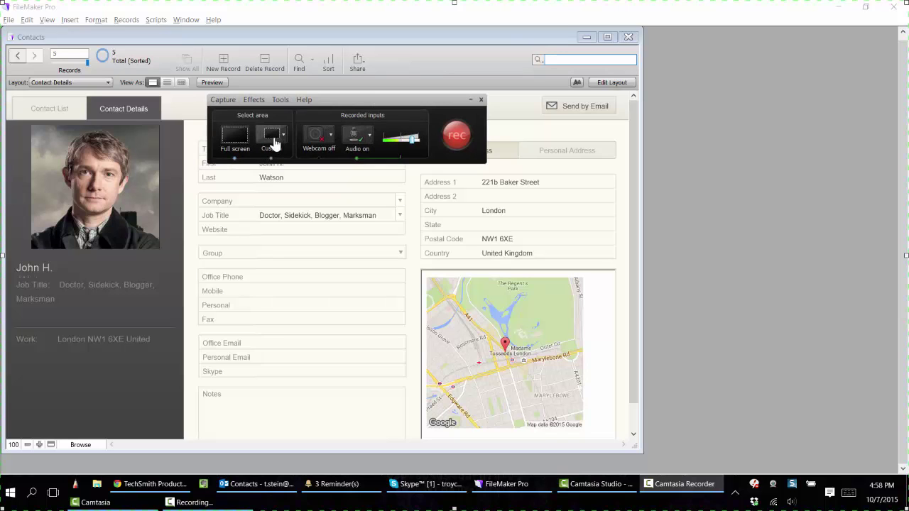
left_click(370, 136)
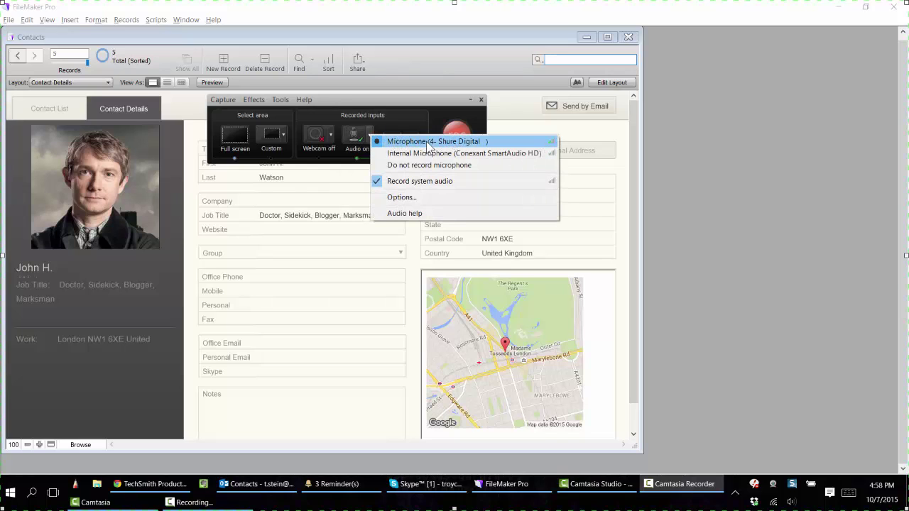
left_click(401, 117)
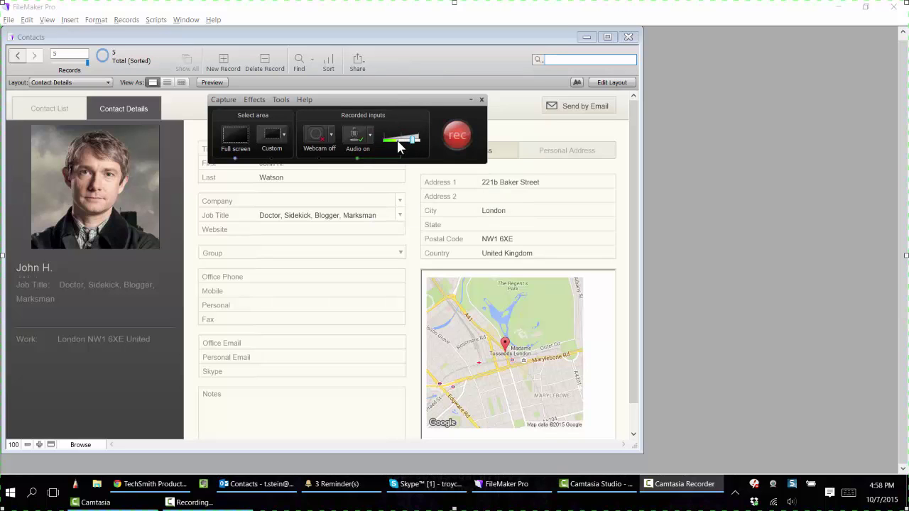
left_click(458, 134)
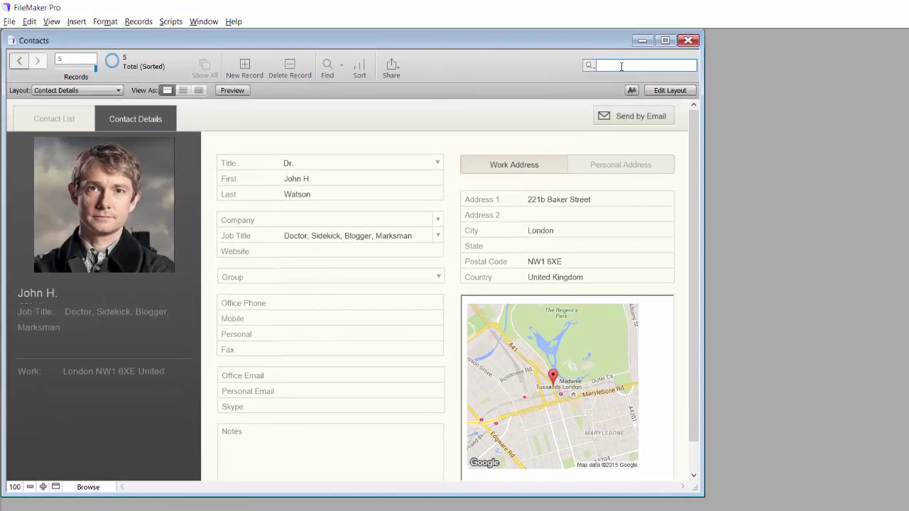
Quick-find 'sherlock' in FileMaker and step through the found contact records.
type("sherlock")
key("Return")
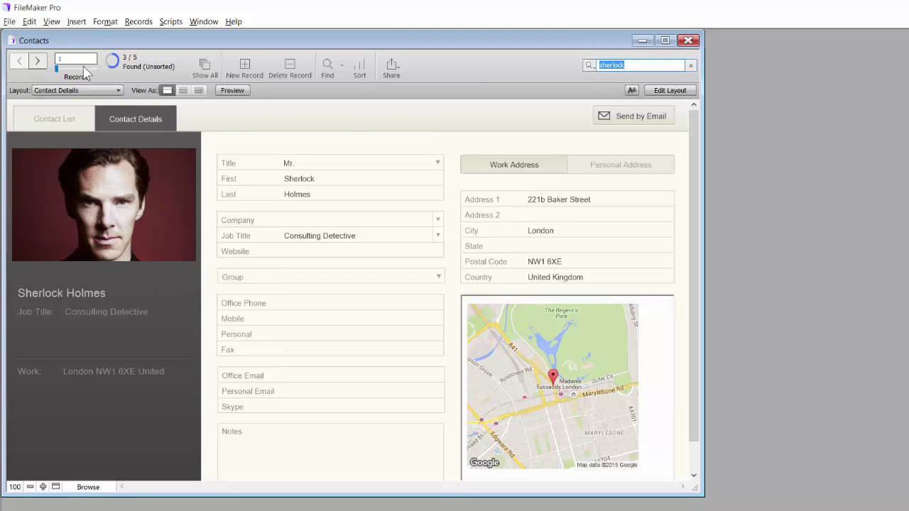
left_click(39, 60)
left_click(39, 61)
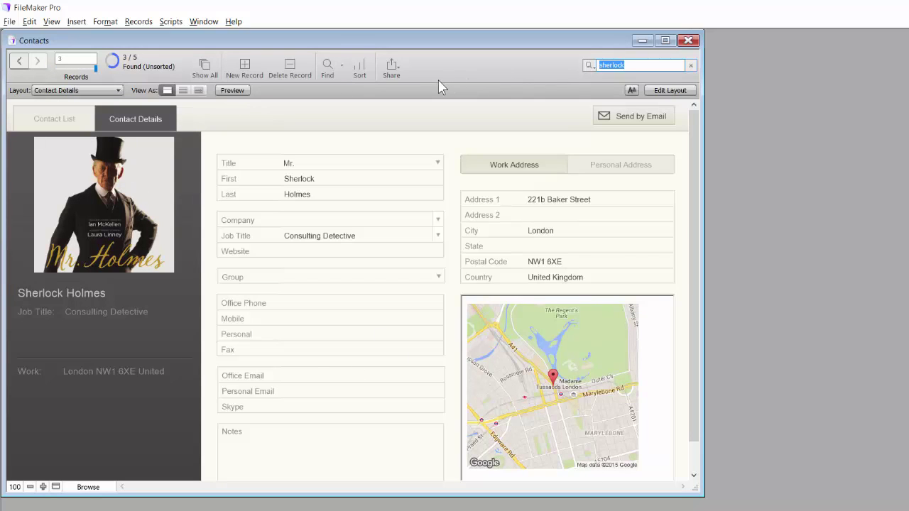
Show all five contacts and step through the records to the James Moriarty record.
left_click(201, 68)
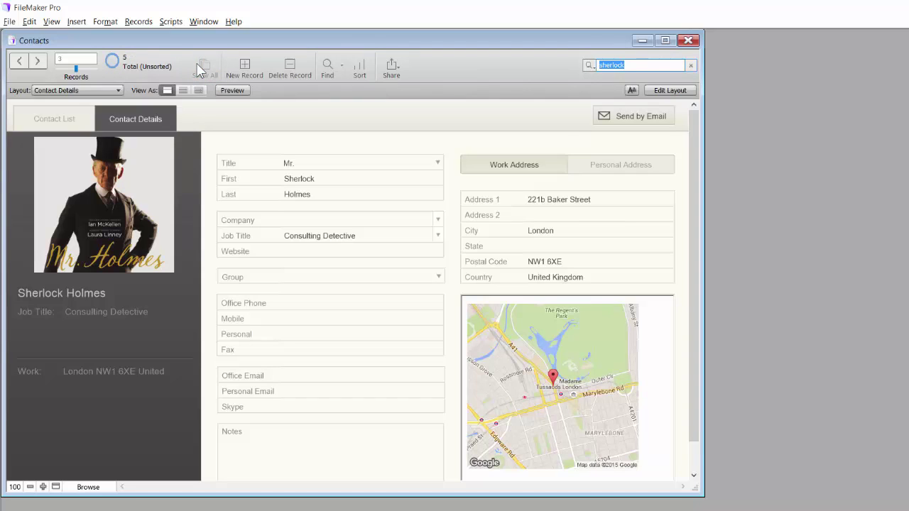
left_click(20, 61)
left_click(20, 62)
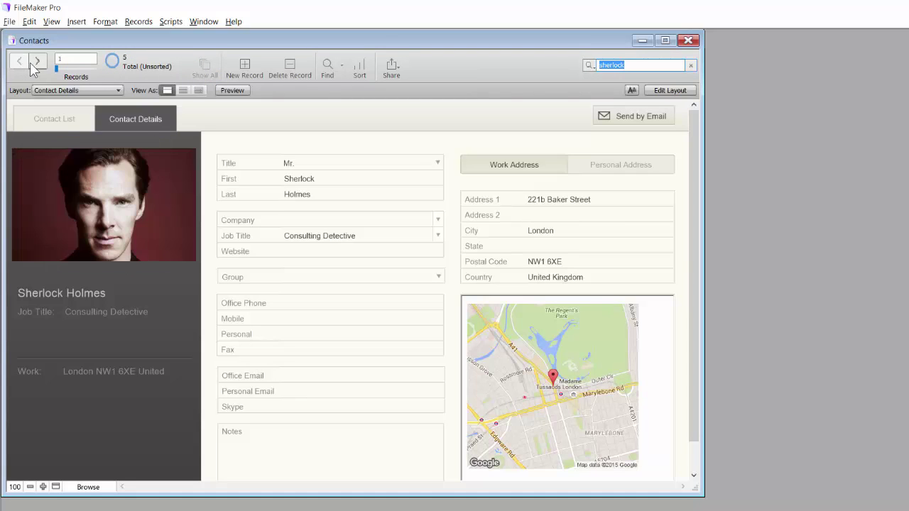
left_click(39, 61)
left_click(39, 61)
left_click(39, 62)
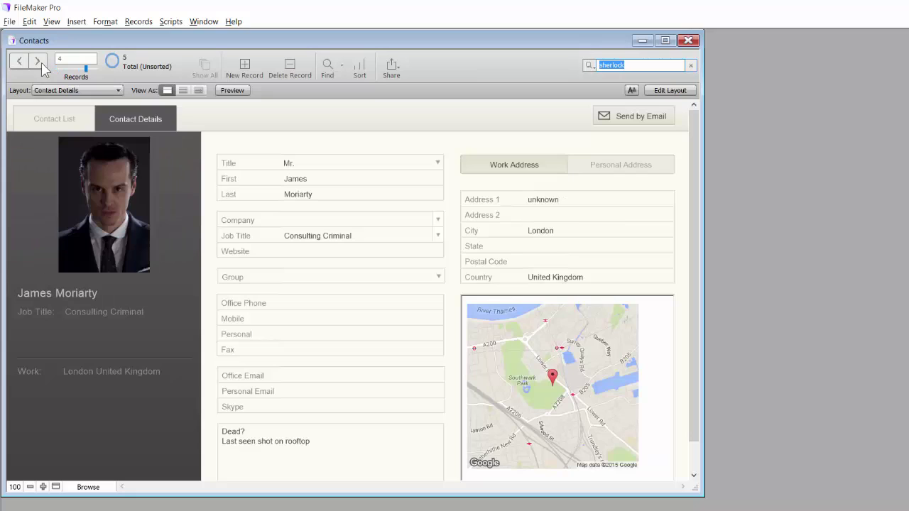
left_click(39, 62)
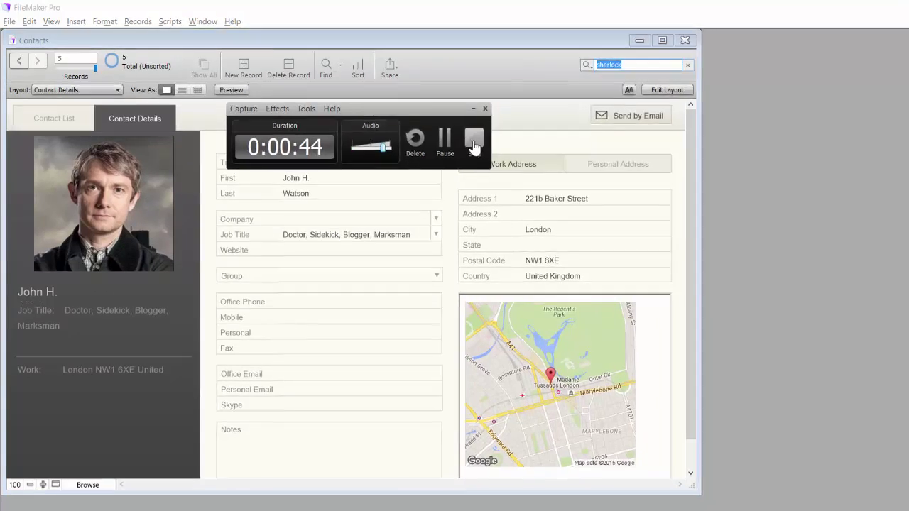
Stop the recording and save it as Camtasia.trec for editing in Camtasia Studio.
left_click(473, 138)
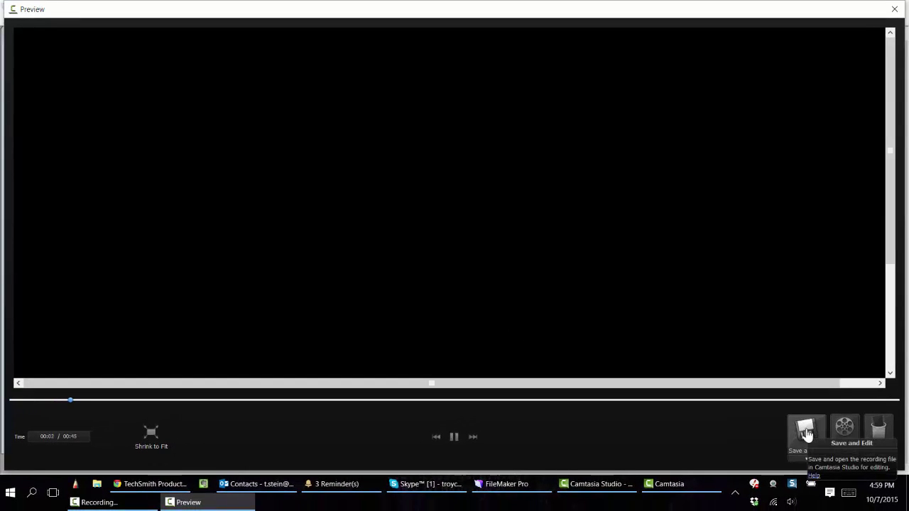
left_click(804, 432)
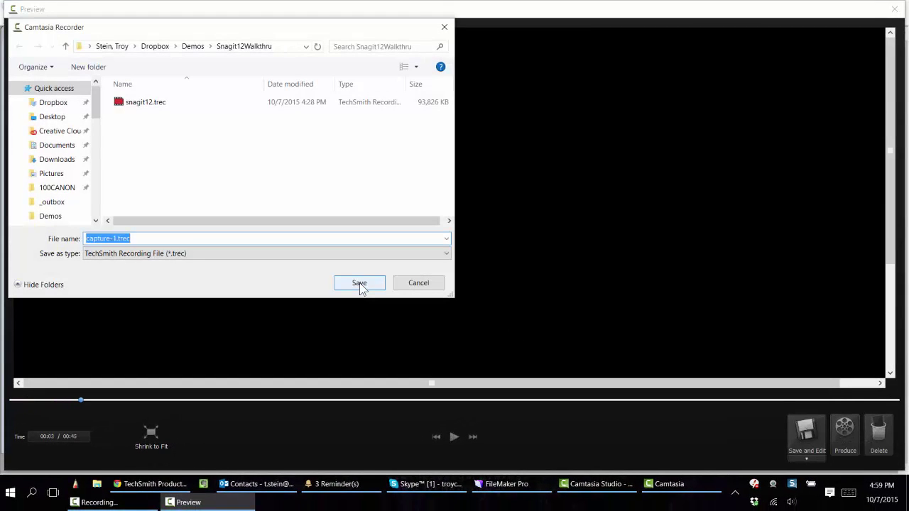
key("BackSpace")
left_click(360, 284)
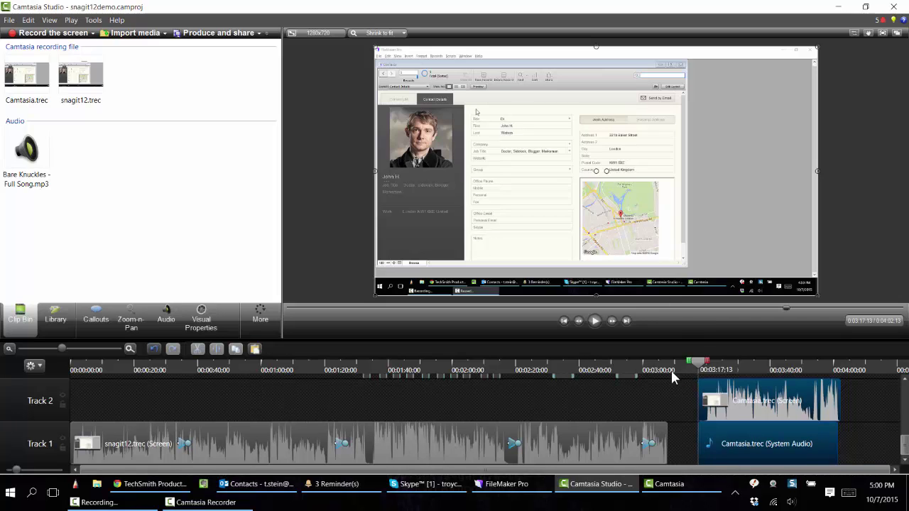
Scrub the timeline, then trim both the end and start of the snagit12.trec clip on Track 1.
left_click_drag(705, 366, 808, 369)
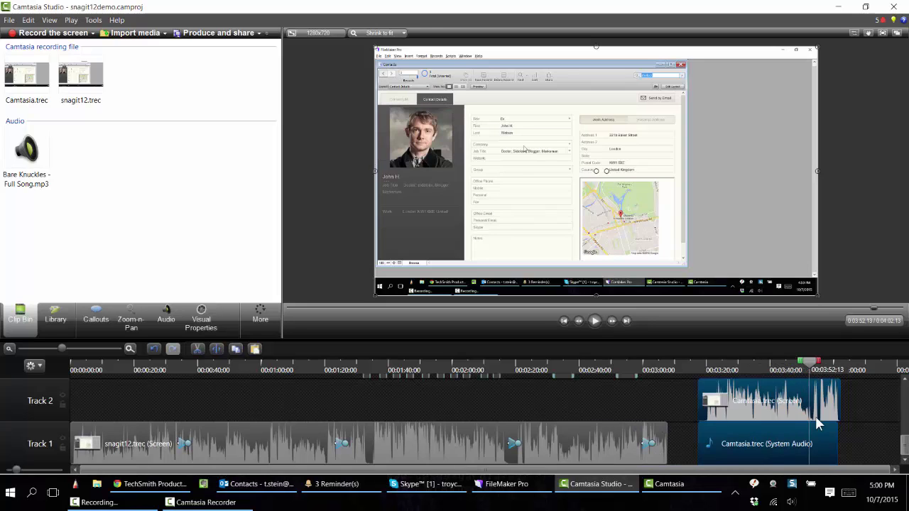
mouse_move(139, 371)
left_mouse_down()
mouse_move(67, 368)
mouse_move(129, 370)
left_mouse_up()
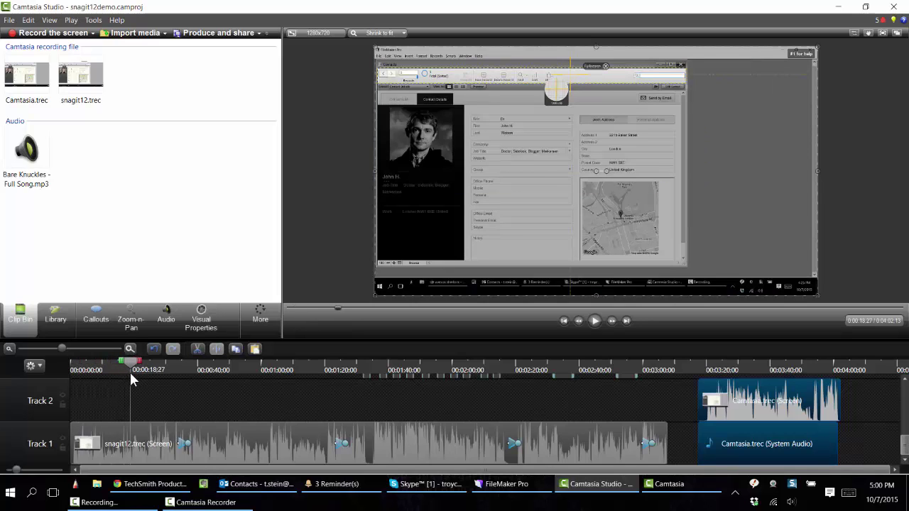
left_click(120, 431)
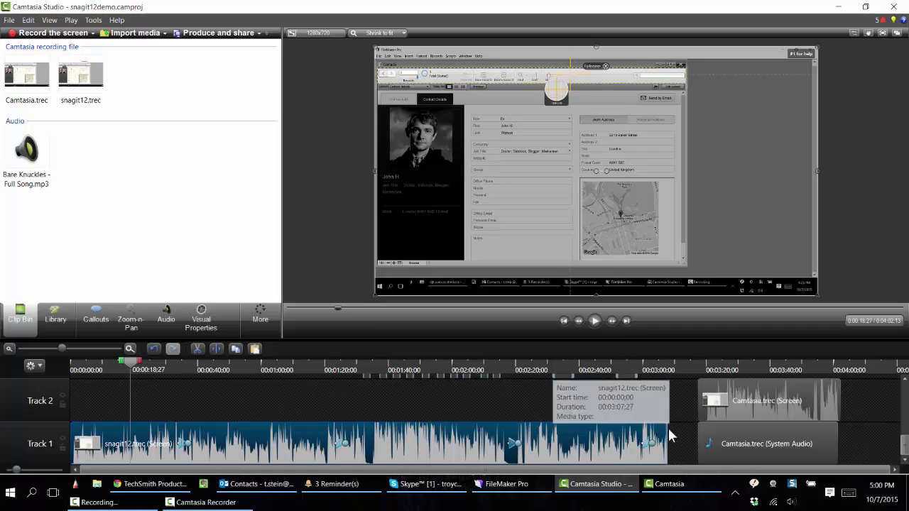
mouse_move(667, 429)
left_mouse_down()
mouse_move(654, 429)
mouse_move(670, 429)
left_mouse_up()
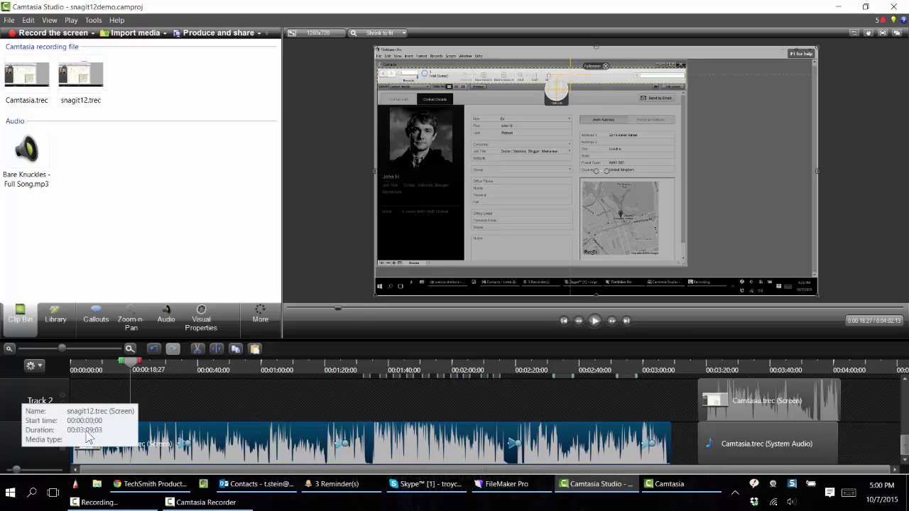
mouse_move(71, 439)
left_mouse_down()
mouse_move(81, 439)
mouse_move(72, 435)
left_mouse_up()
Split the Track 1 clip where the Snagit editor appears and set the playhead to 1:02:20.
left_click_drag(137, 372, 295, 375)
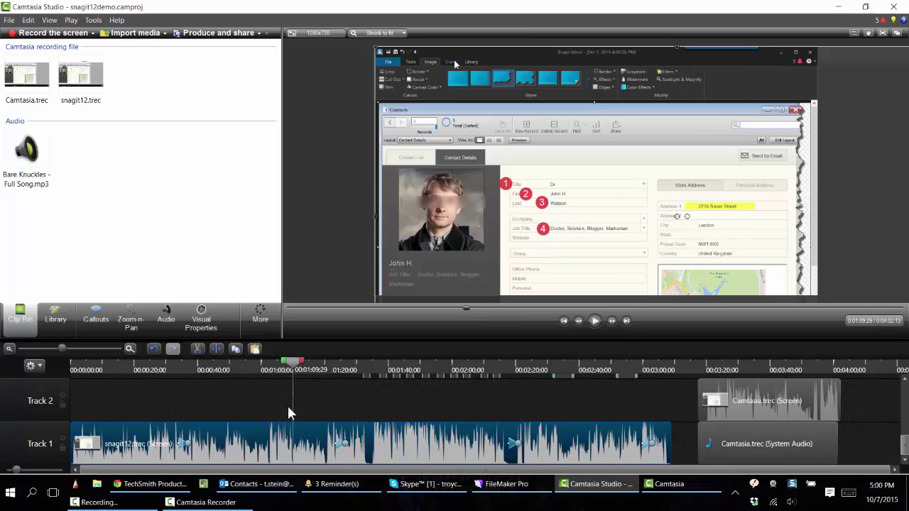
key("s")
left_click(310, 437)
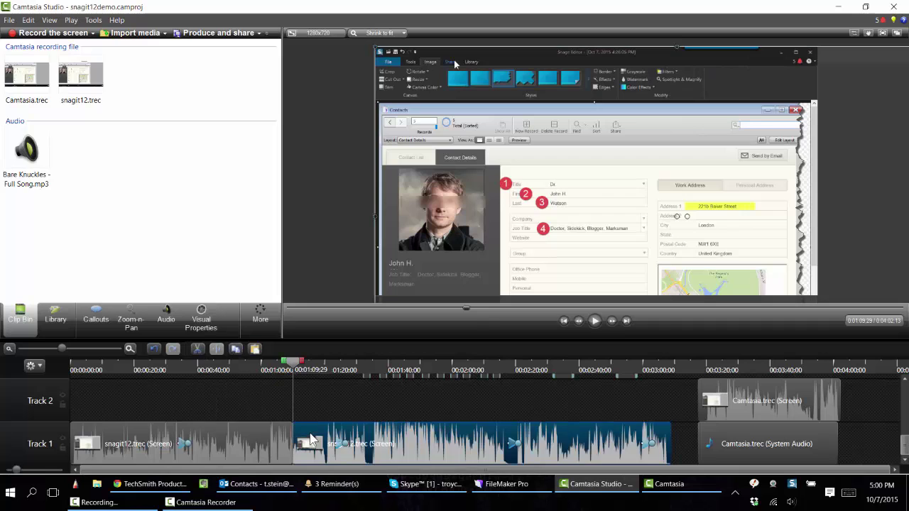
left_click(269, 369)
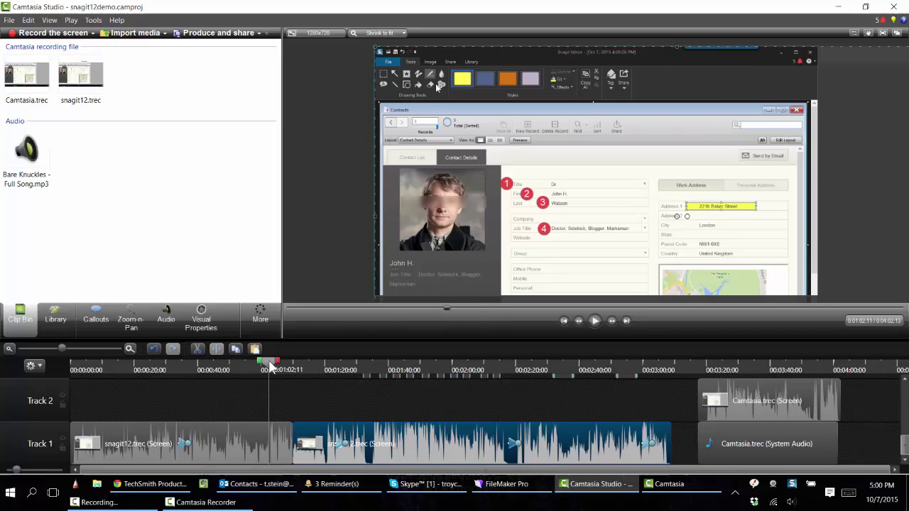
left_click_drag(270, 365, 274, 371)
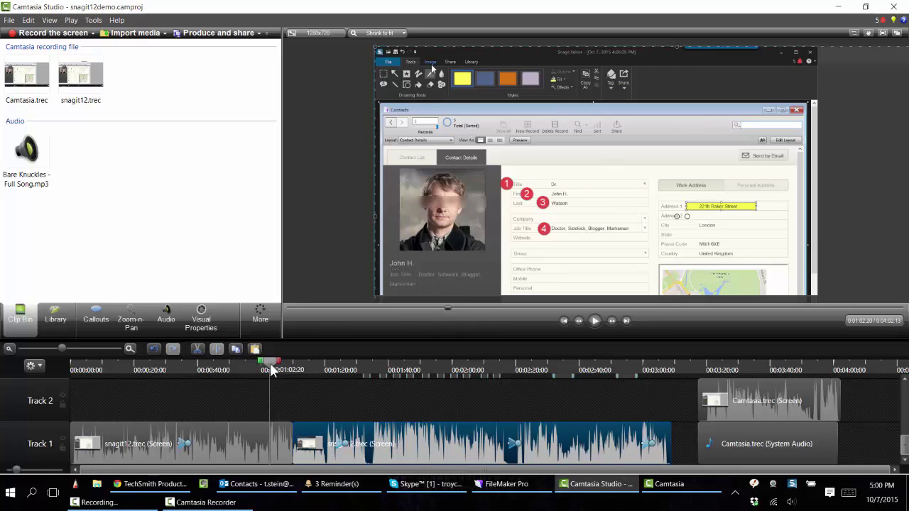
Split off the short piece at 1:02:20, move it to Track 2, delete it, then undo to rejoin Track 1.
left_click(282, 440)
key("s")
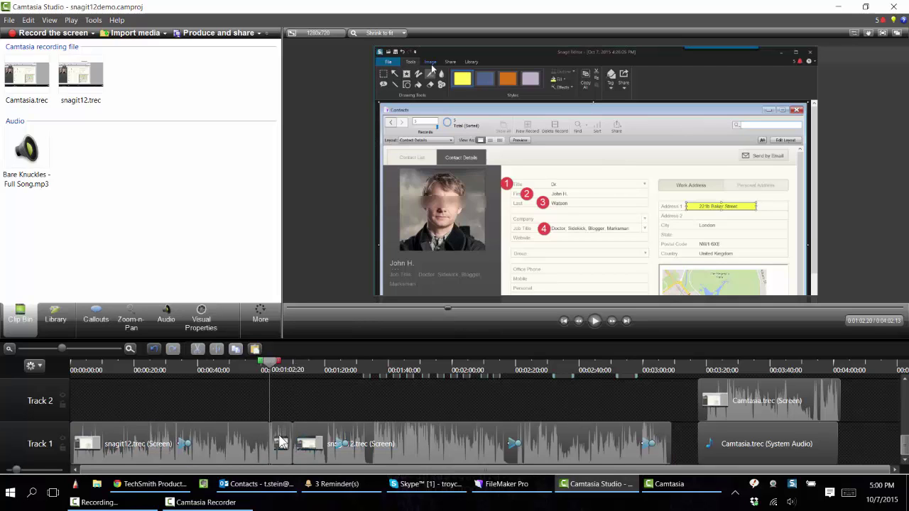
left_click_drag(282, 440, 283, 402)
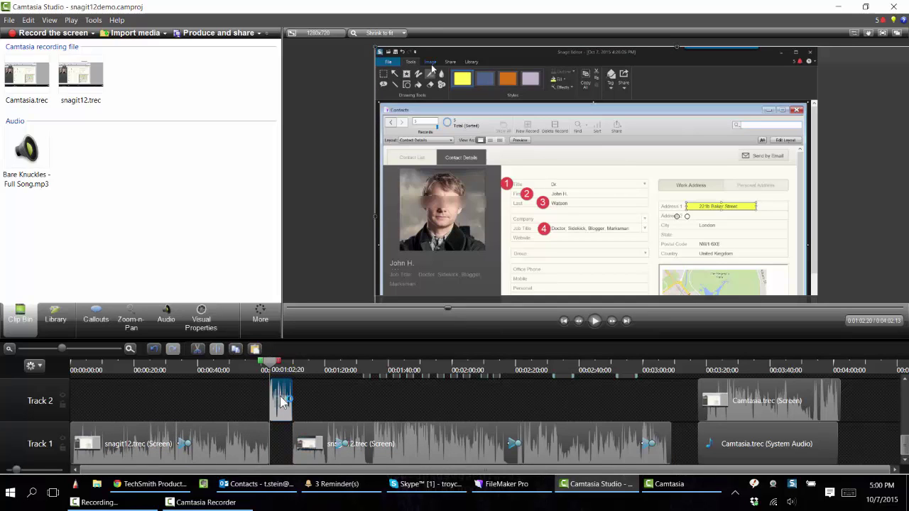
right_click(282, 402)
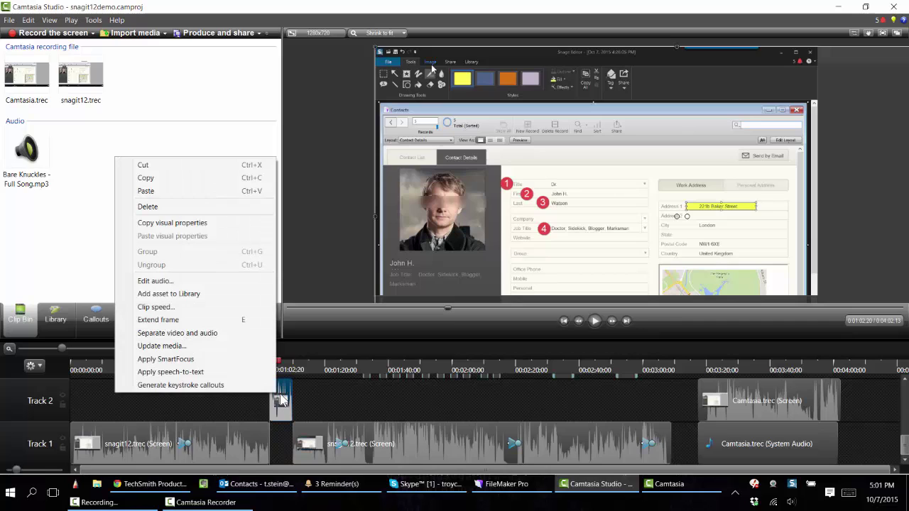
left_click(193, 207)
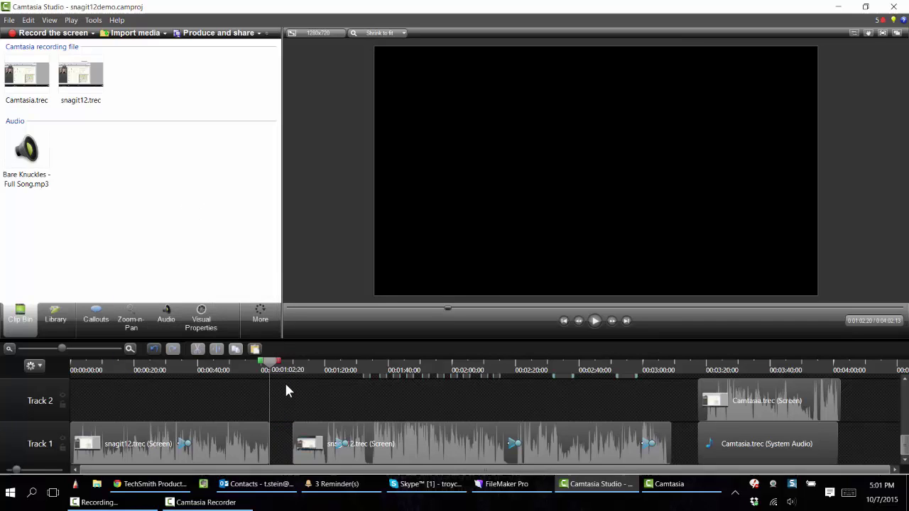
key("ctrl+z")
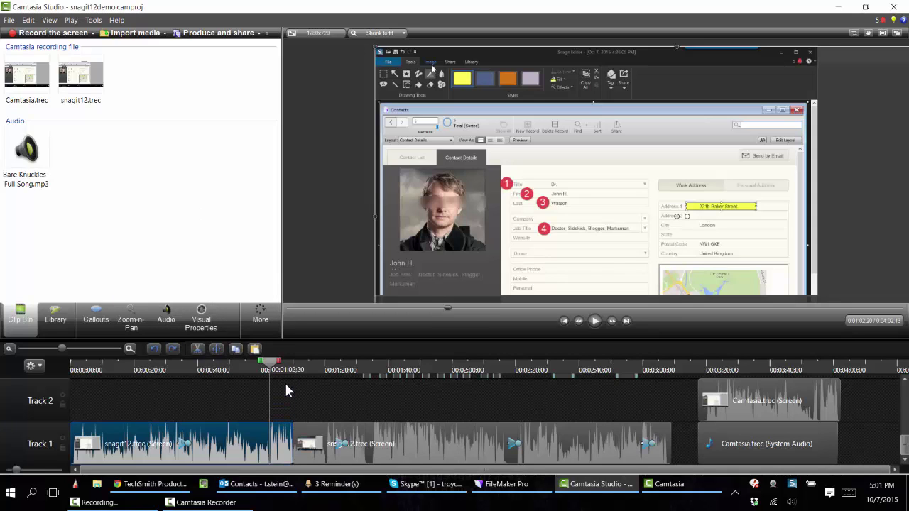
key("ctrl+z")
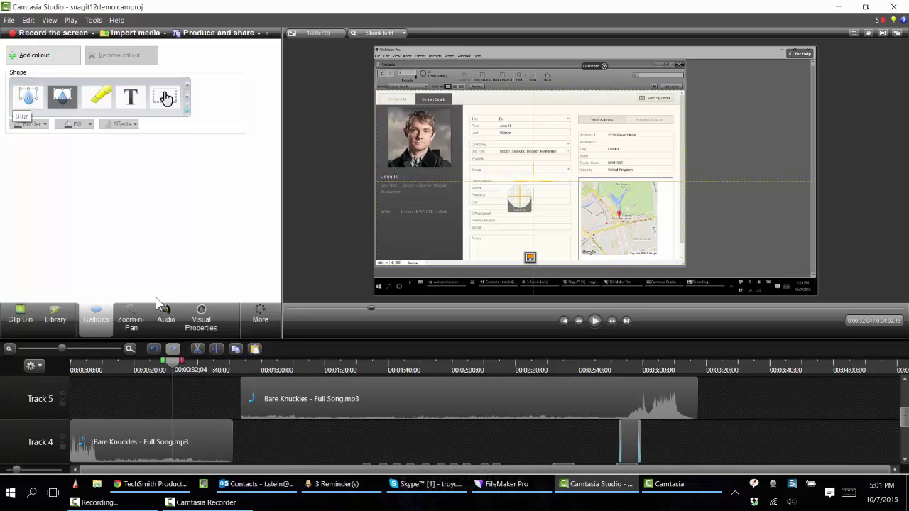
Add a Blur callout sized over the contact photo and lengthen its duration.
left_click(30, 103)
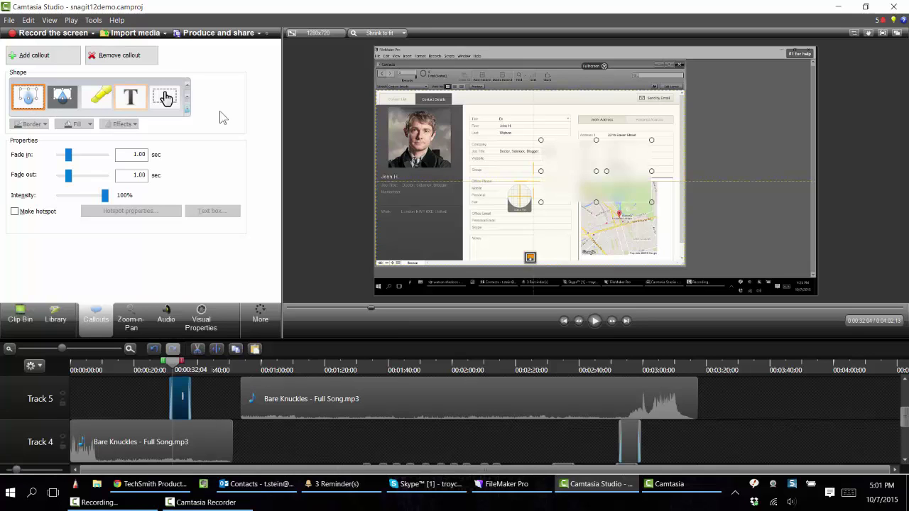
left_click_drag(612, 152, 455, 123)
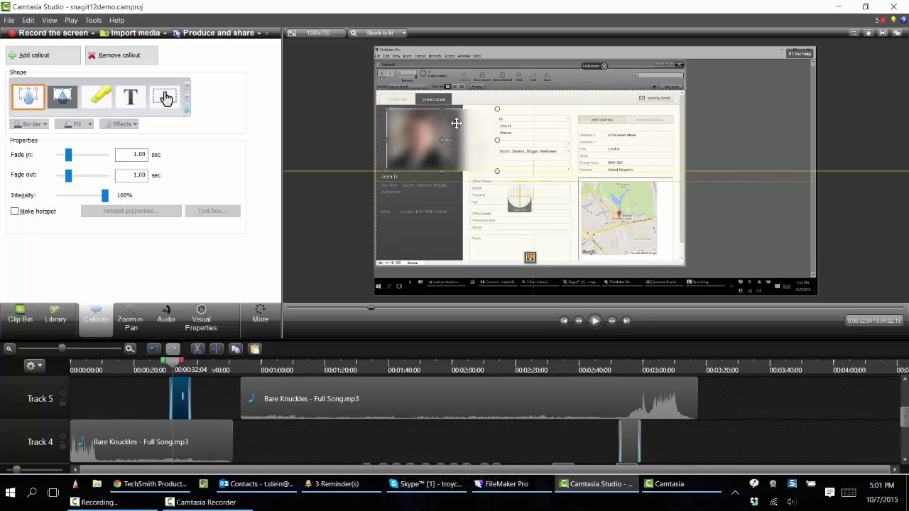
left_click_drag(496, 171, 450, 168)
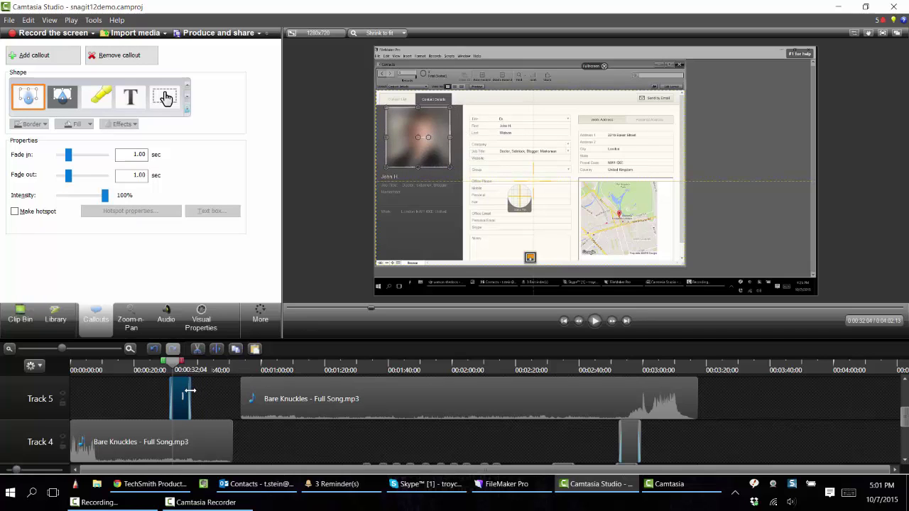
mouse_move(190, 391)
left_mouse_down()
mouse_move(234, 392)
mouse_move(177, 395)
mouse_move(194, 396)
left_mouse_up()
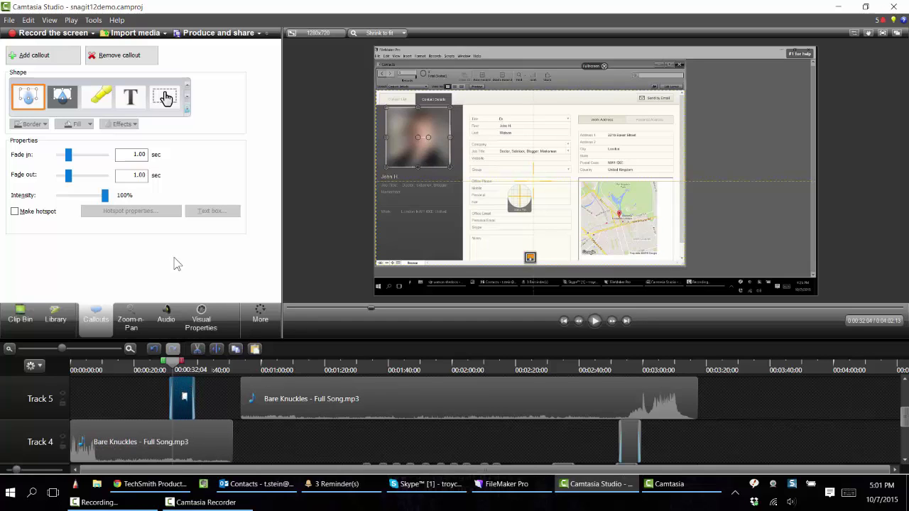
Switch the callout to Highlighter, then Transparent Hotspot, and cancel the hotspot's web-address action.
left_click(99, 98)
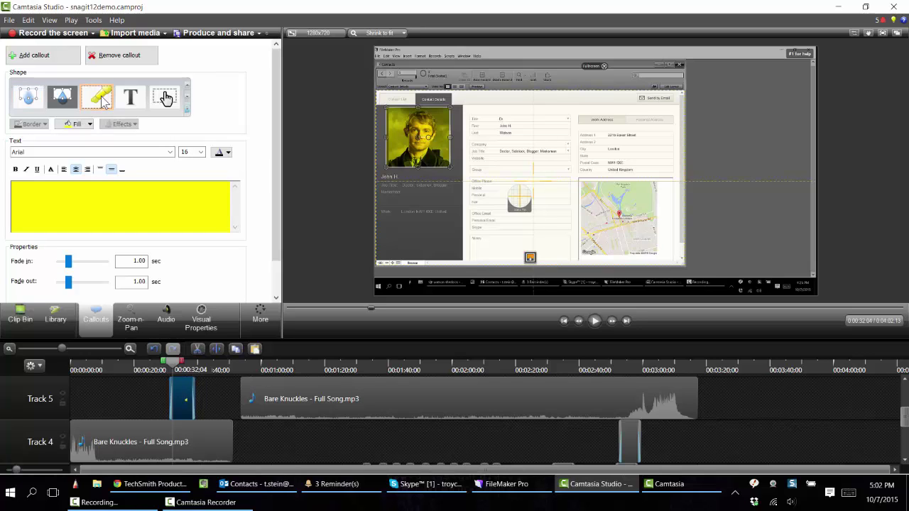
left_click(164, 99)
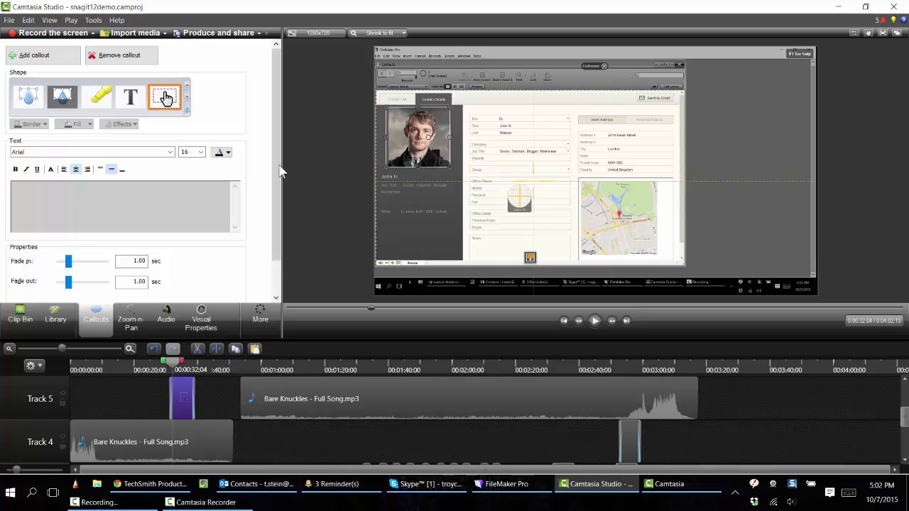
scroll(274, 236, "down", 1)
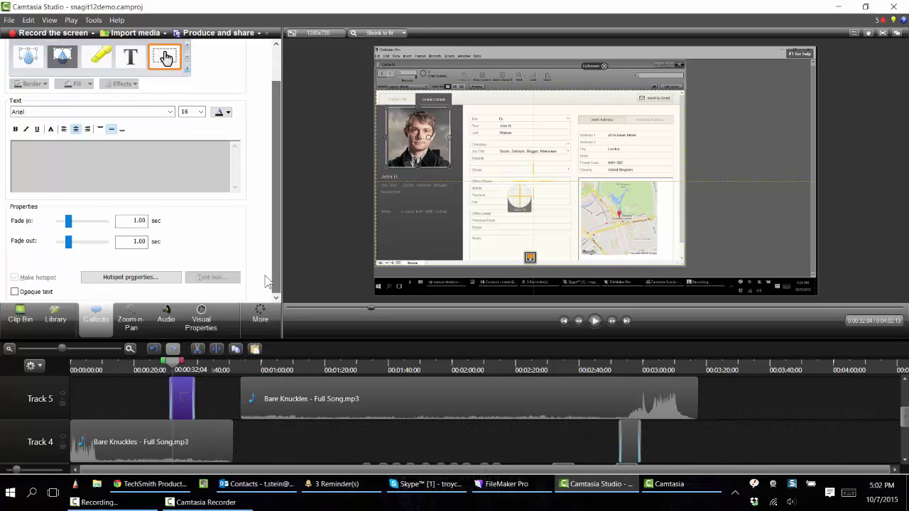
left_click(131, 277)
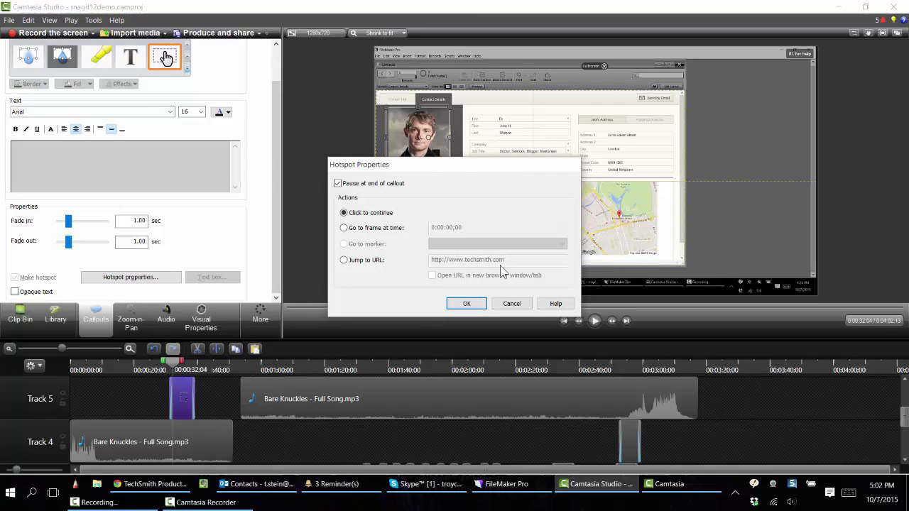
left_click(367, 261)
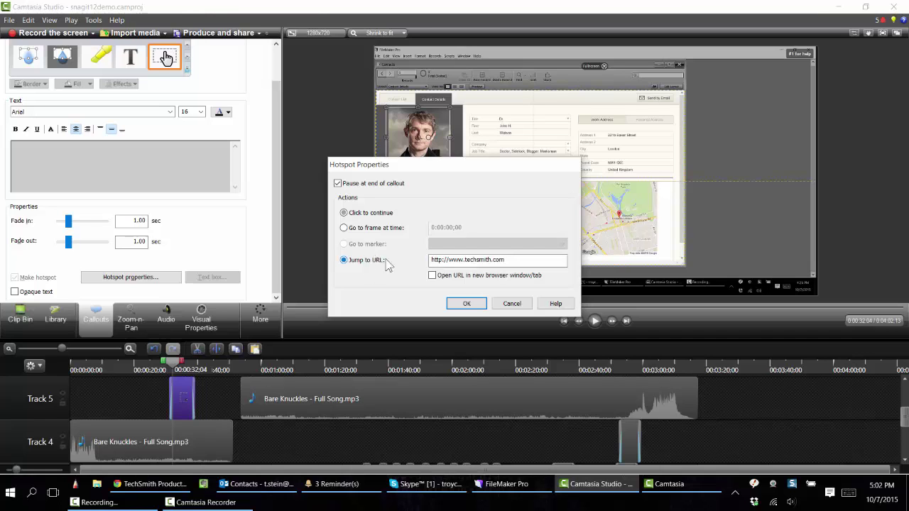
left_click(513, 304)
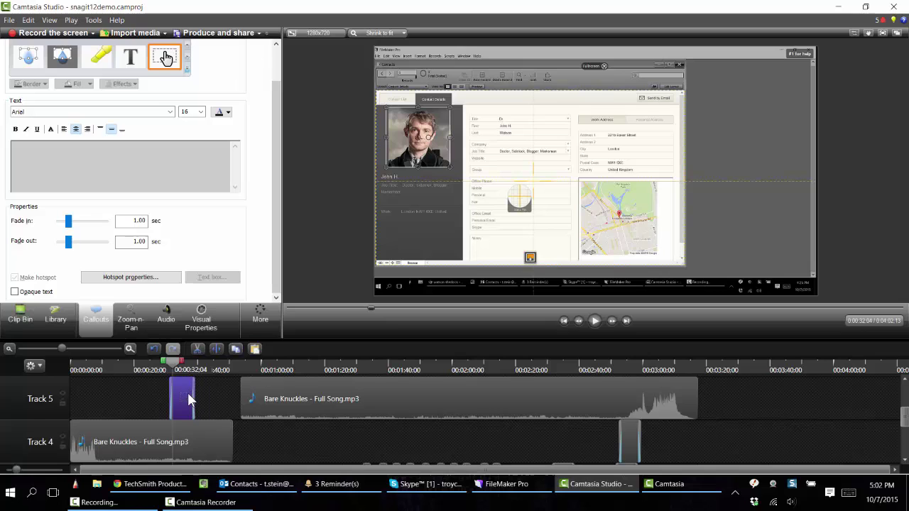
Shift the callout earlier, delete it, and advance the playhead later in the video.
left_click_drag(187, 392, 168, 383)
key("Delete")
left_click_drag(242, 363, 262, 382)
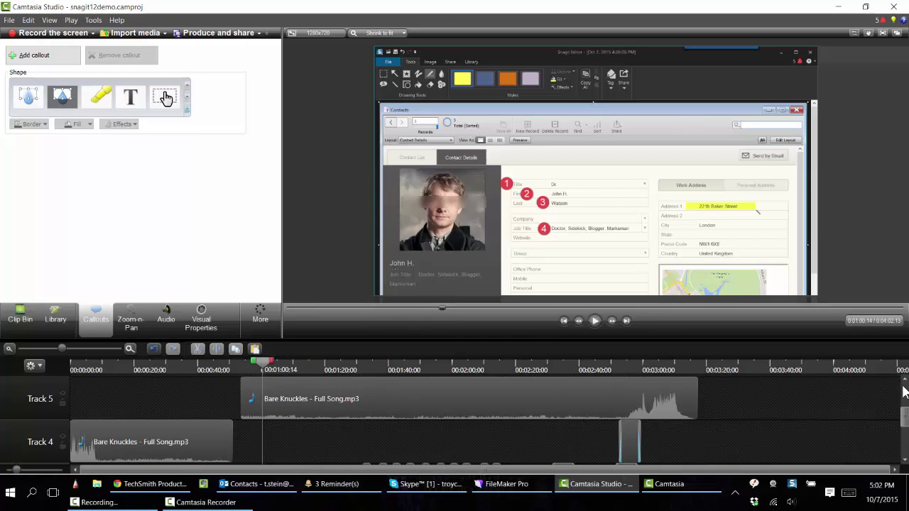
Jump to about 3:34, select the Camtasia.trec clip on Track 2, and show the More editing tasks.
scroll(903, 418, "up", 2)
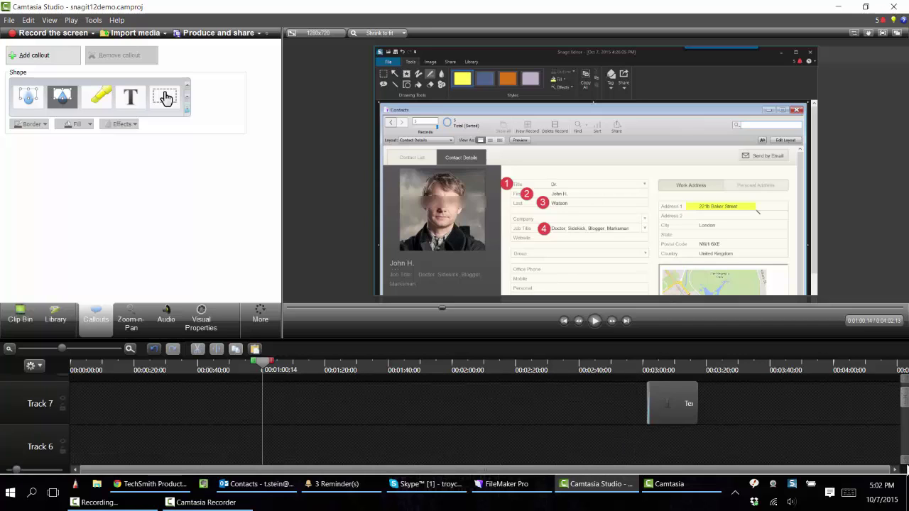
scroll(904, 398, "up", 1)
scroll(902, 462, "down", 2)
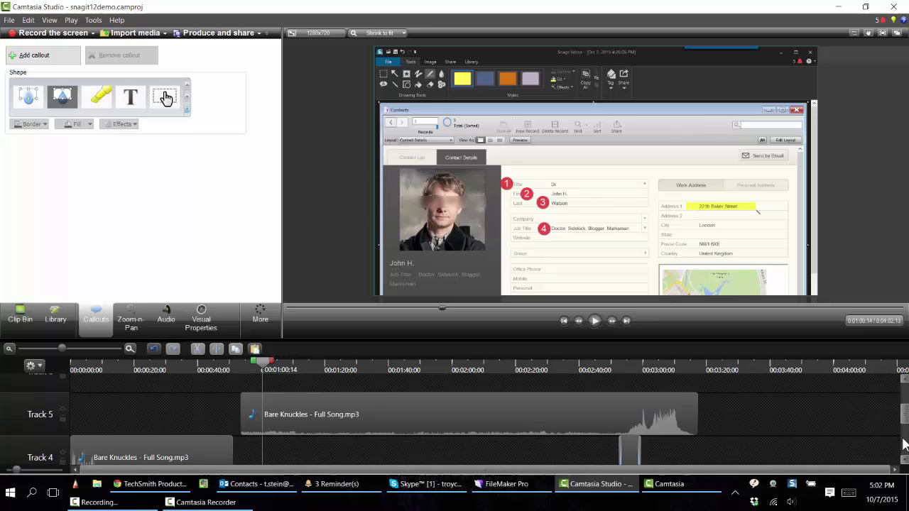
scroll(902, 461, "down", 3)
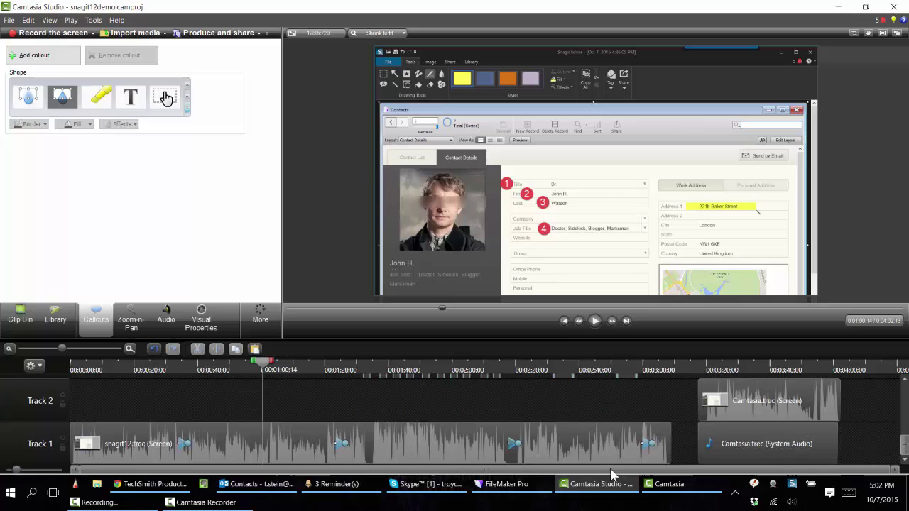
left_click(752, 366)
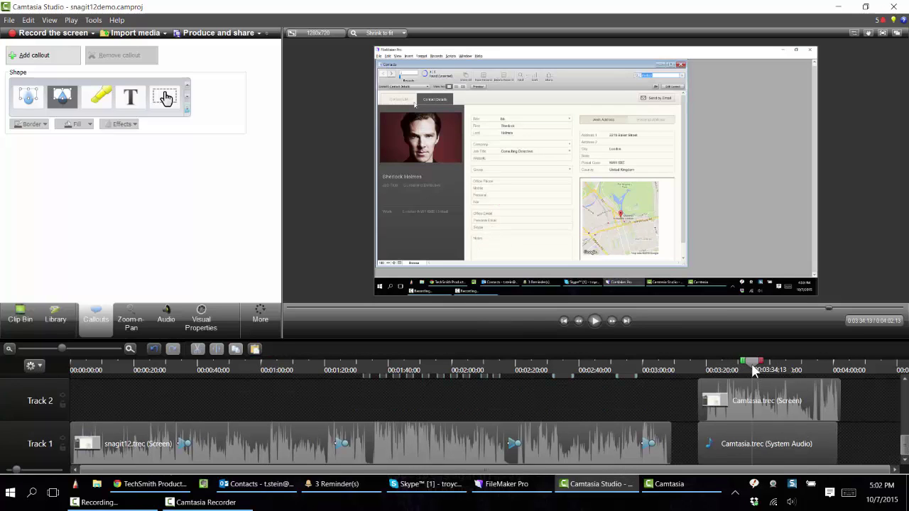
left_click(762, 405)
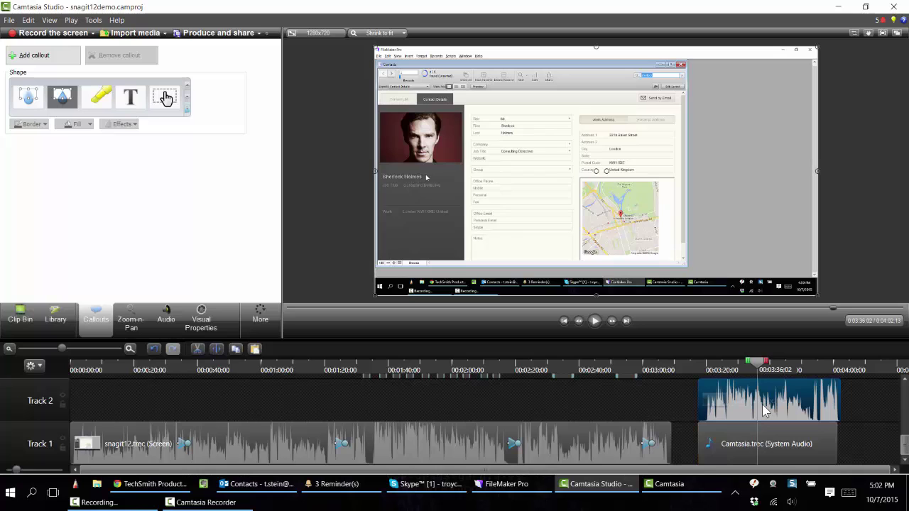
left_click(259, 323)
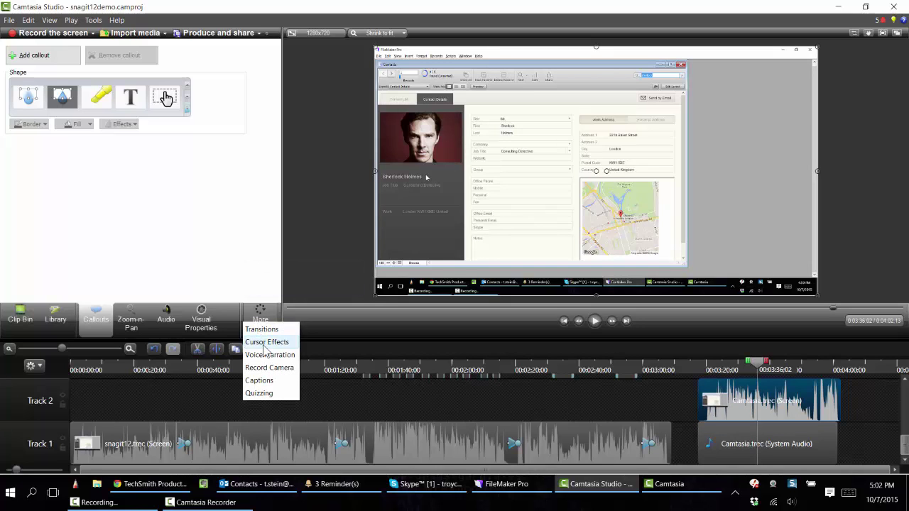
Add a cursor animation in Cursor Effects, enlarging the cursor to about 4.11 times.
left_click(266, 343)
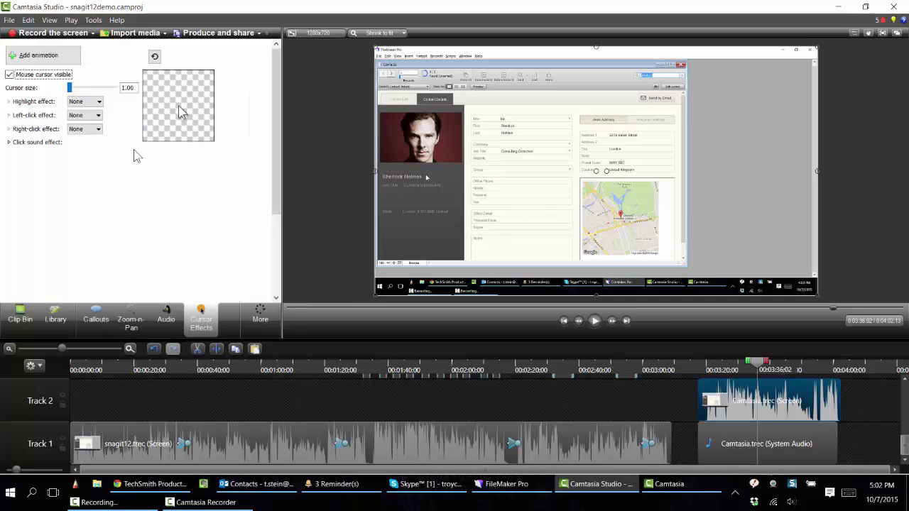
left_click(53, 59)
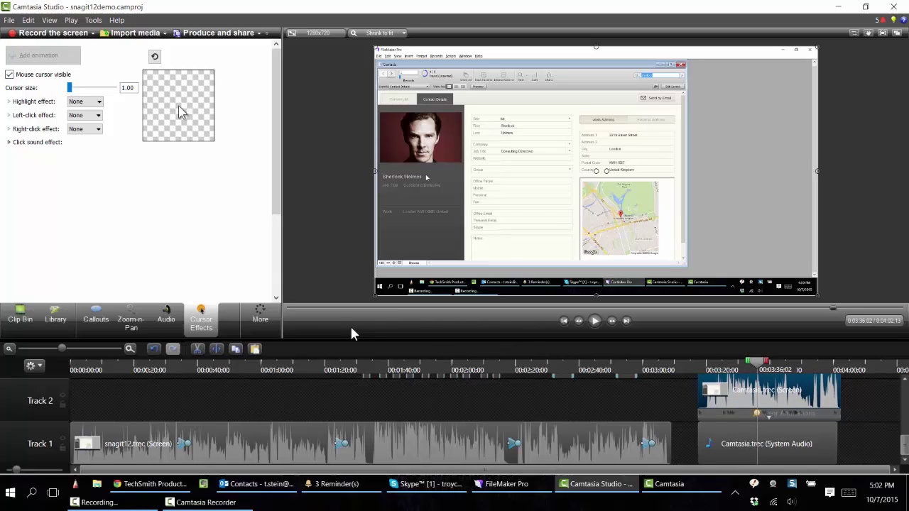
left_click_drag(69, 90, 103, 91)
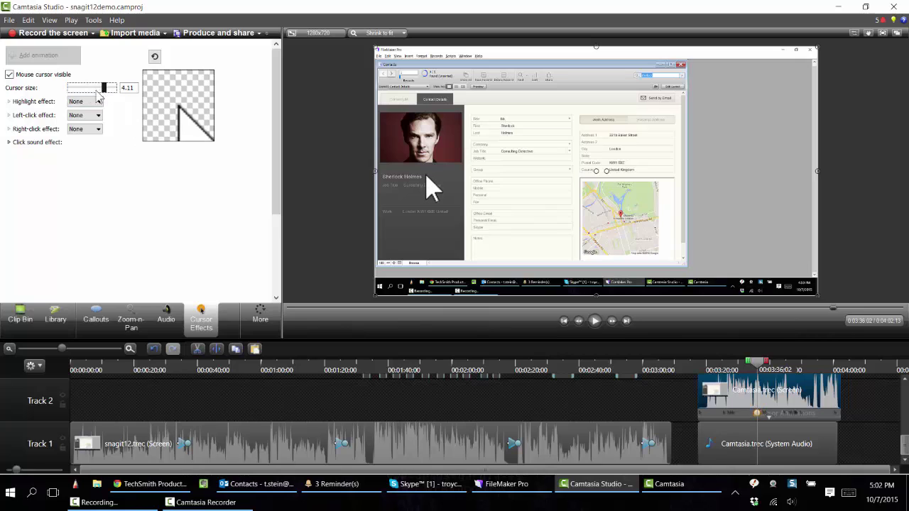
Apply the Highlight cursor effect with soft edge about 30 and an orange colour.
left_click(98, 102)
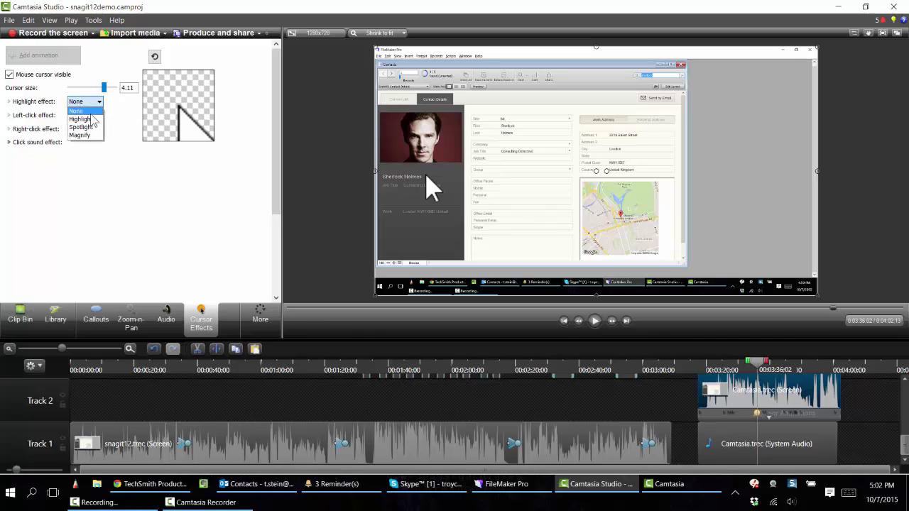
left_click(91, 119)
left_click(99, 103)
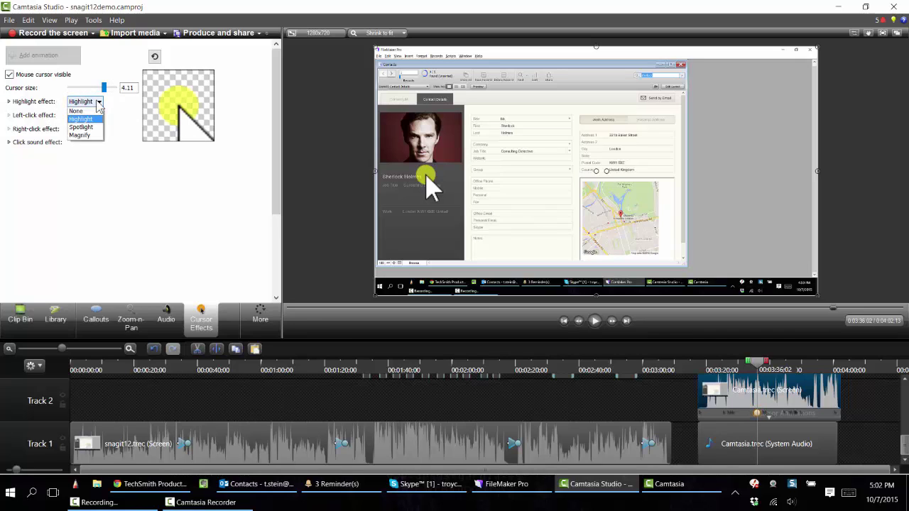
left_click(32, 106)
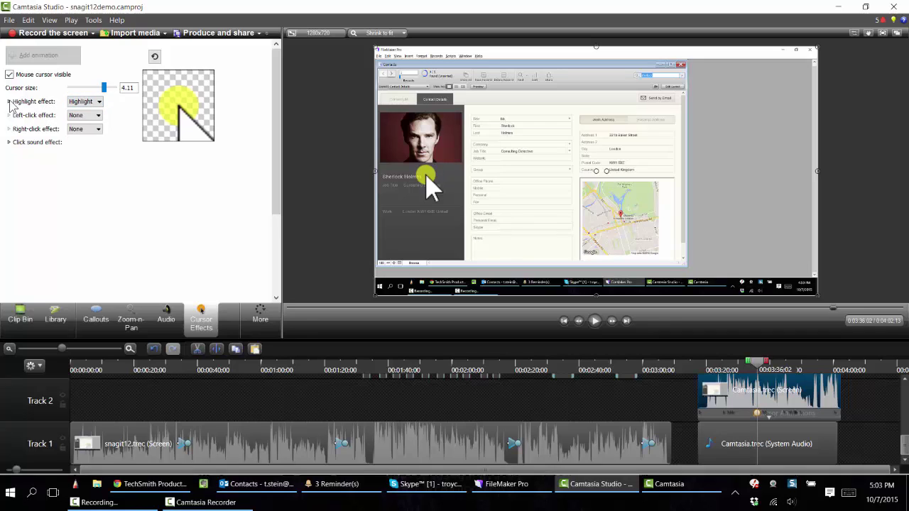
left_click(10, 103)
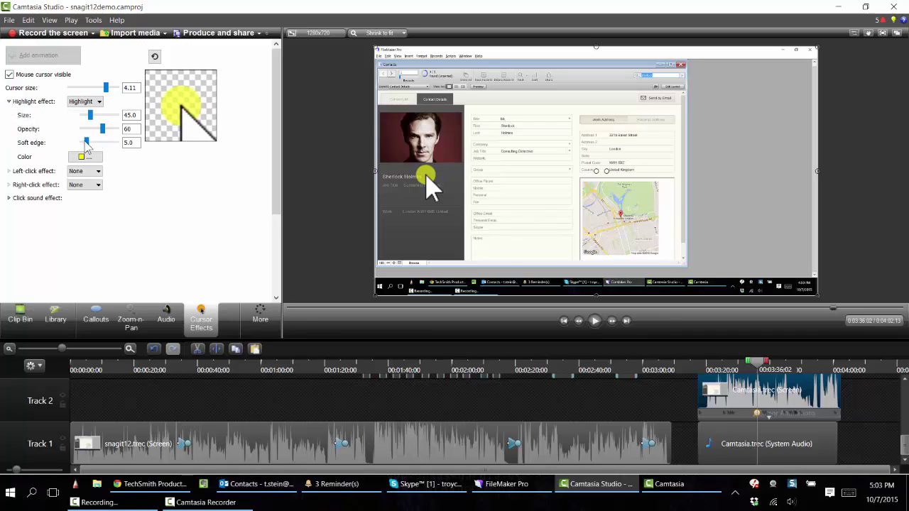
left_click_drag(86, 142, 117, 143)
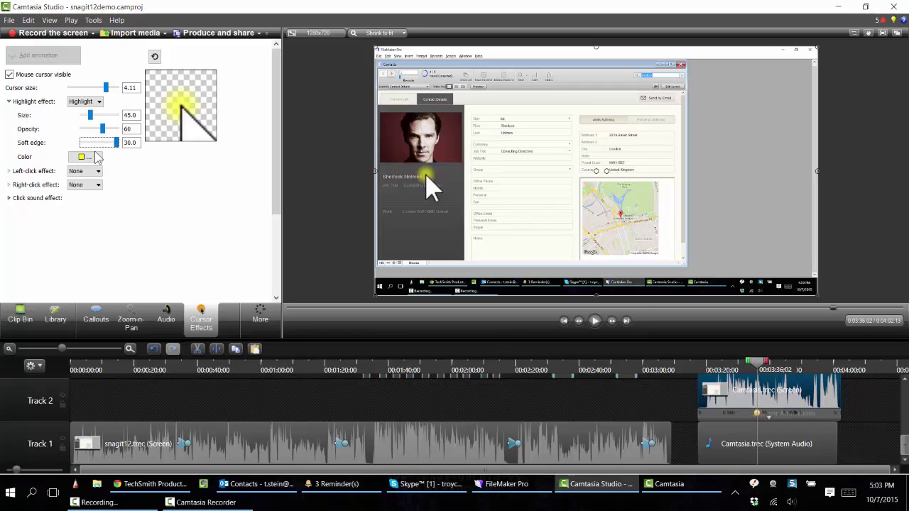
left_click(97, 157)
left_click(83, 193)
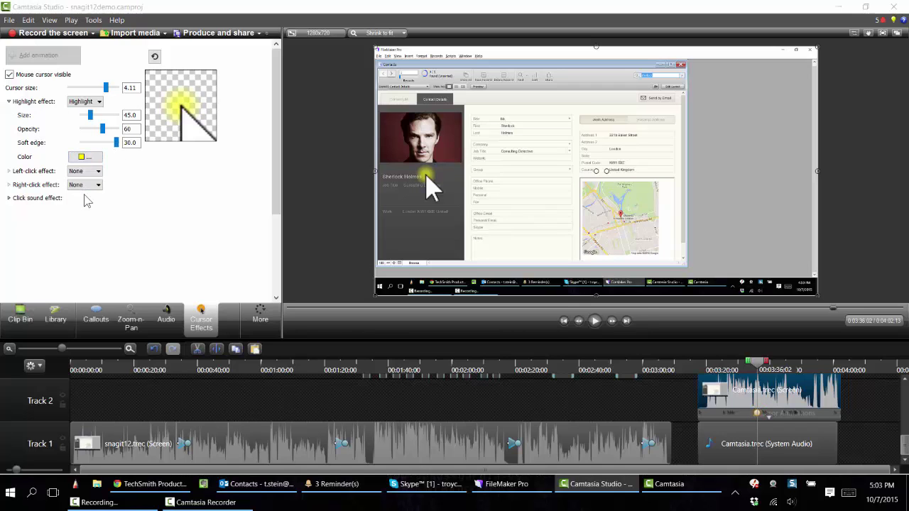
left_click(413, 206)
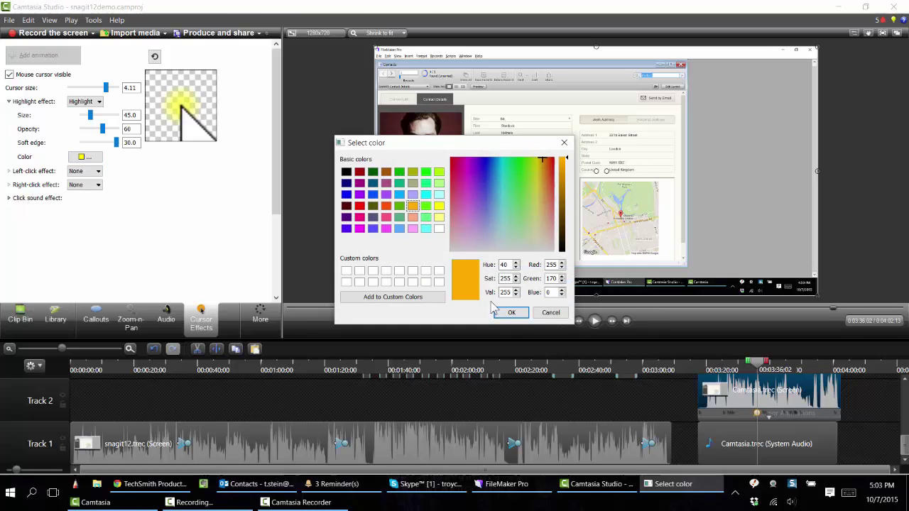
left_click(511, 312)
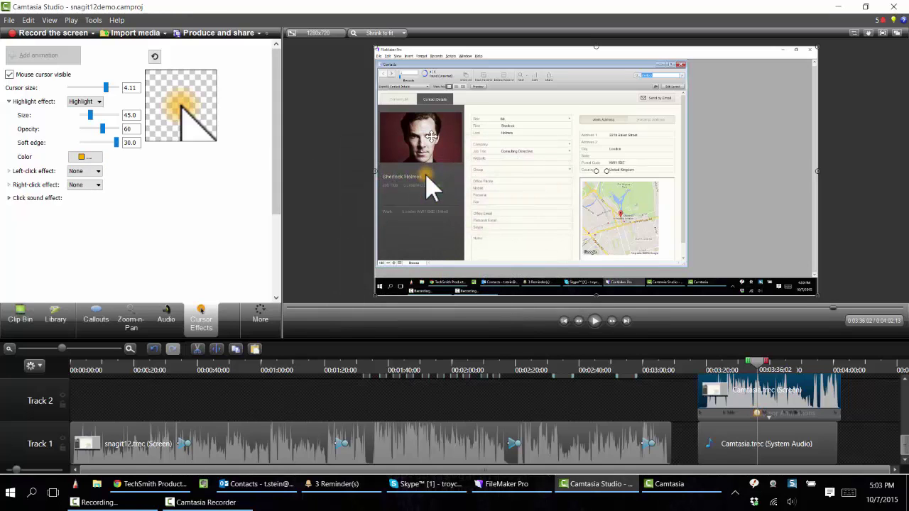
Preview the cursor effect, drag its animation to the Track 2 clip's start, and show the Library music.
left_click(741, 370)
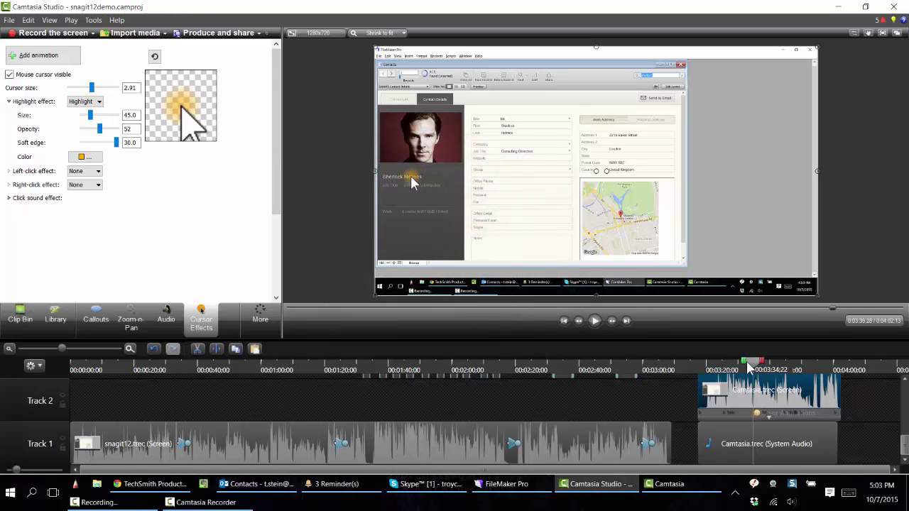
key("space")
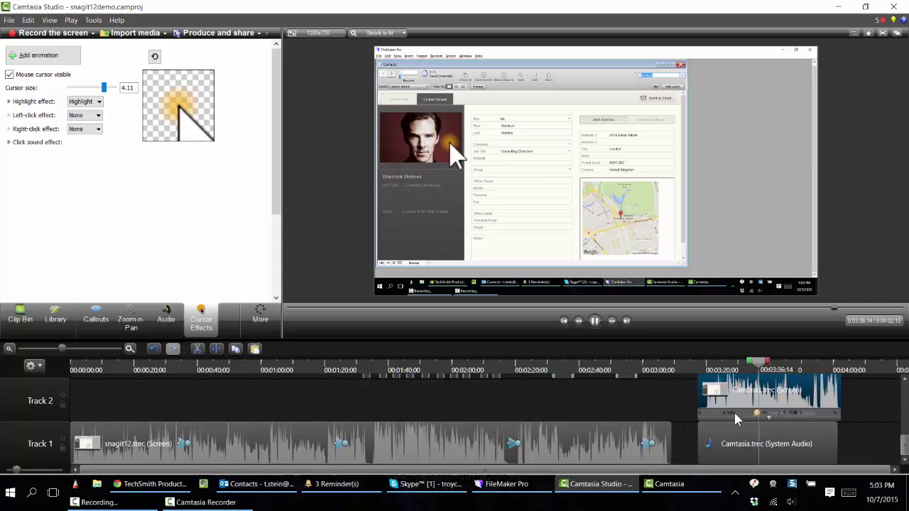
key("space")
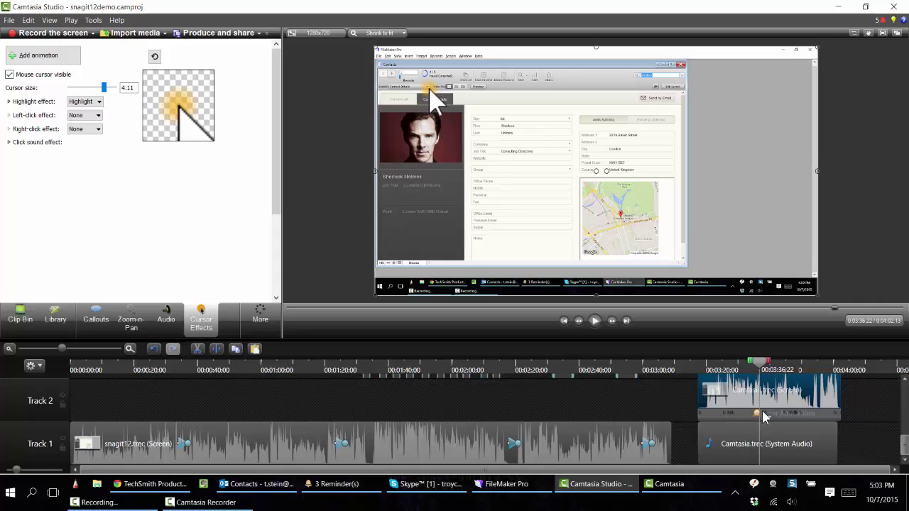
left_click_drag(757, 416, 701, 416)
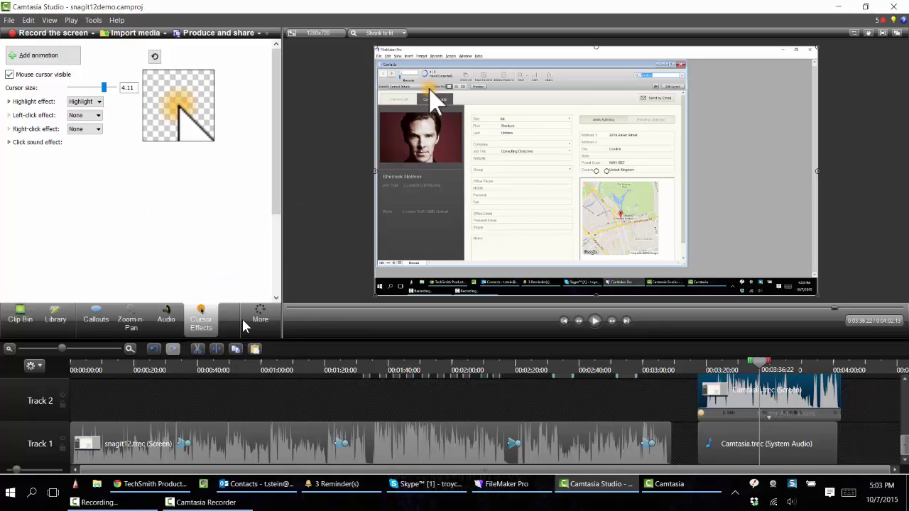
left_click(61, 321)
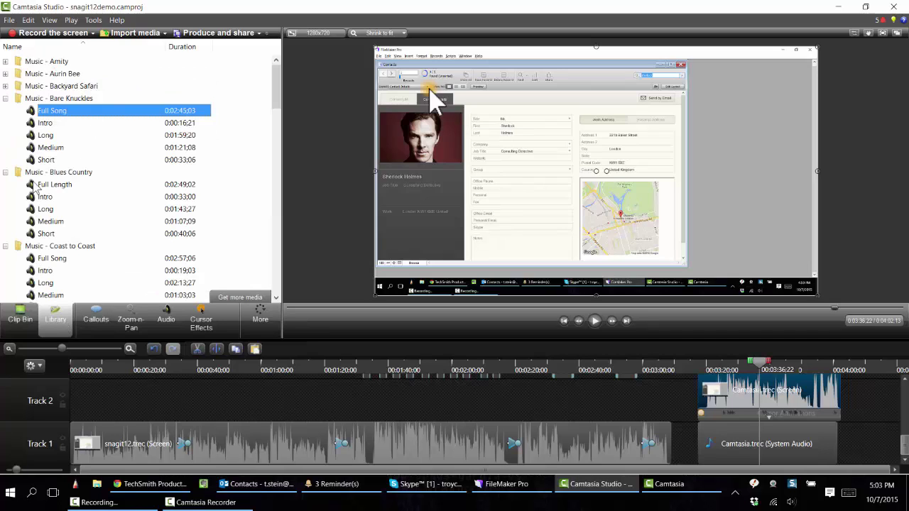
Look through the More and Help menus, then open the Produce and share dropdown.
left_click(258, 316)
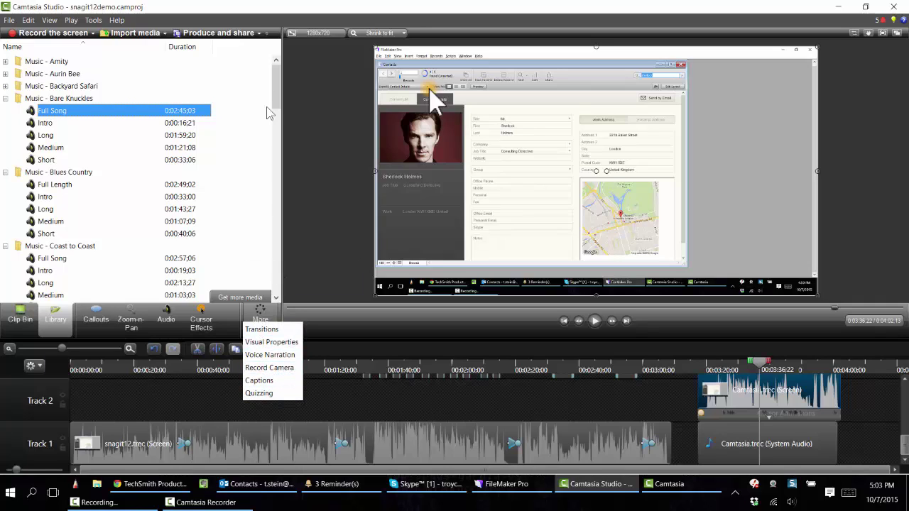
left_click(117, 21)
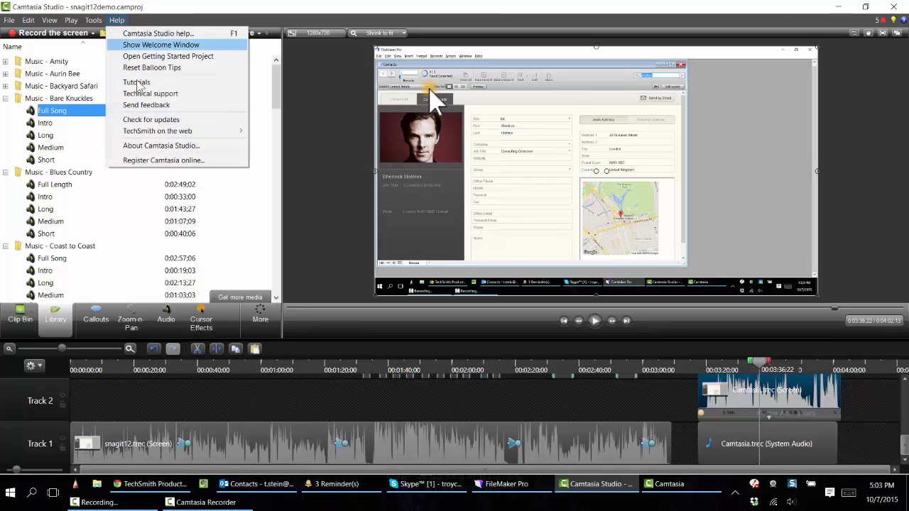
left_click(153, 25)
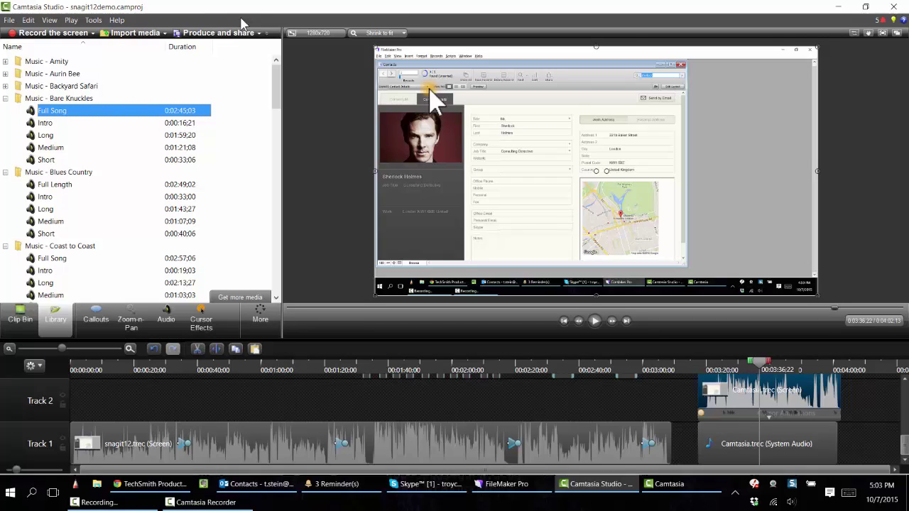
left_click(259, 33)
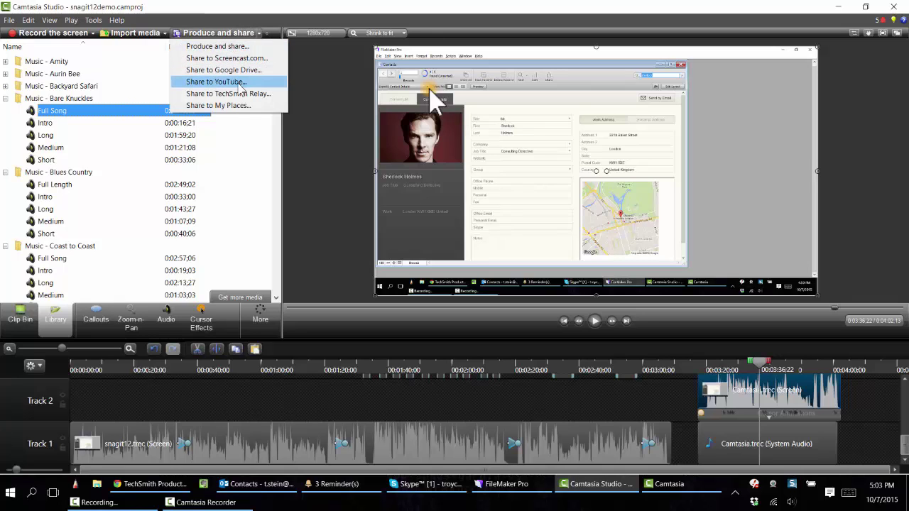
left_click(236, 48)
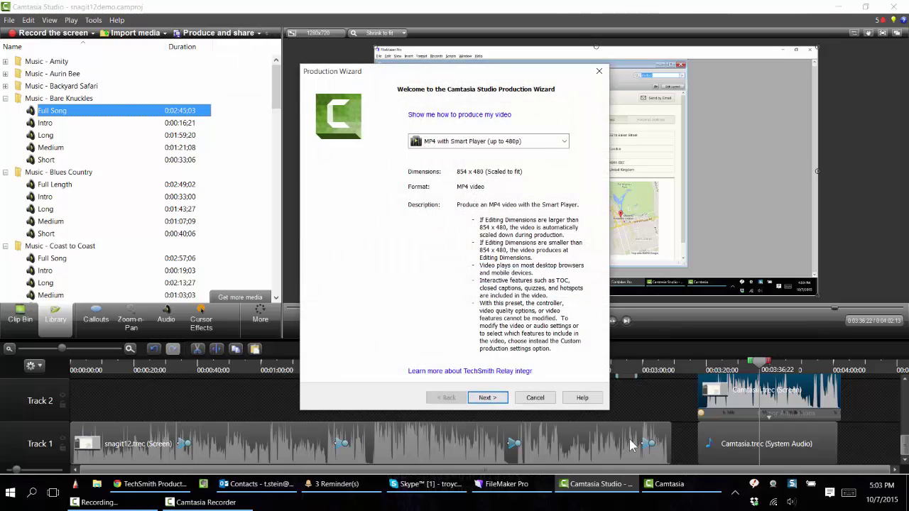
left_click(511, 140)
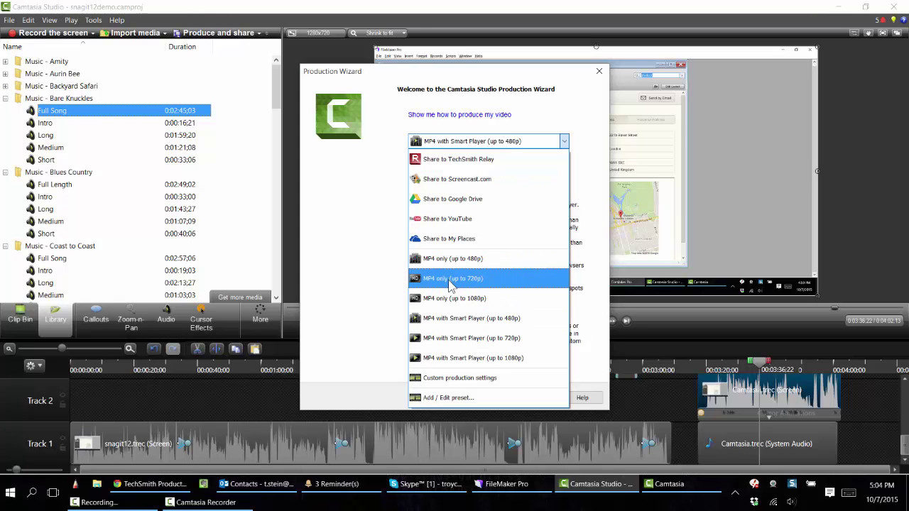
left_click(563, 141)
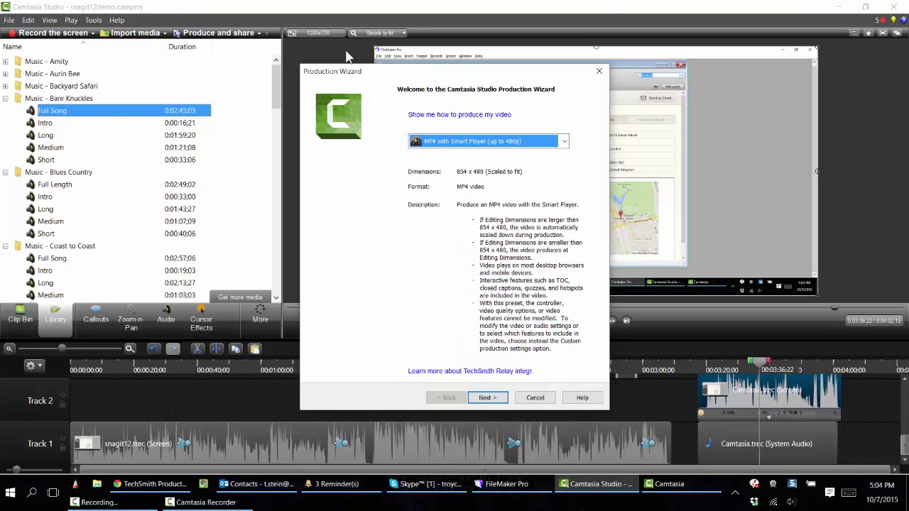
left_click(598, 71)
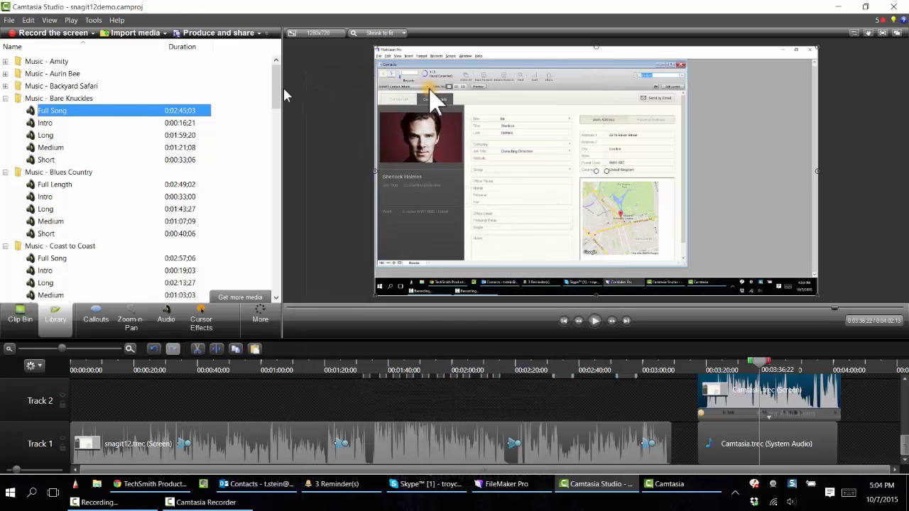
left_click(323, 34)
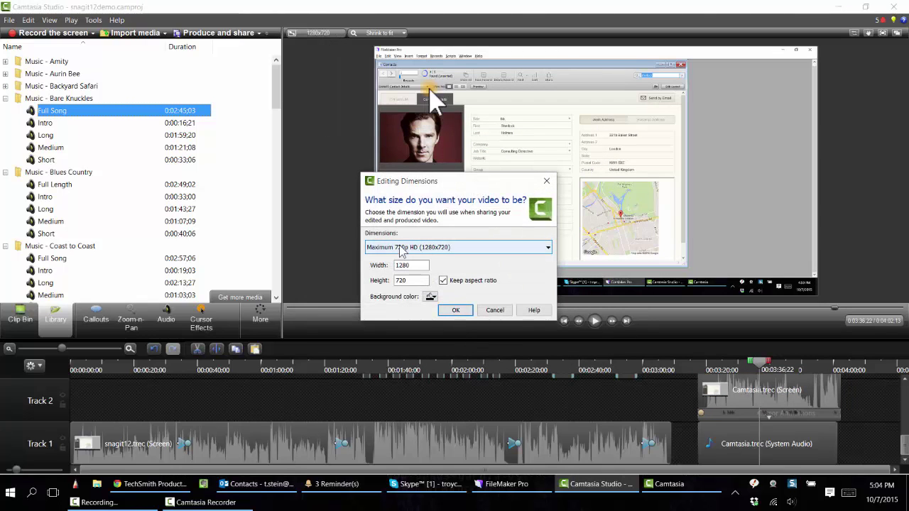
left_click(494, 311)
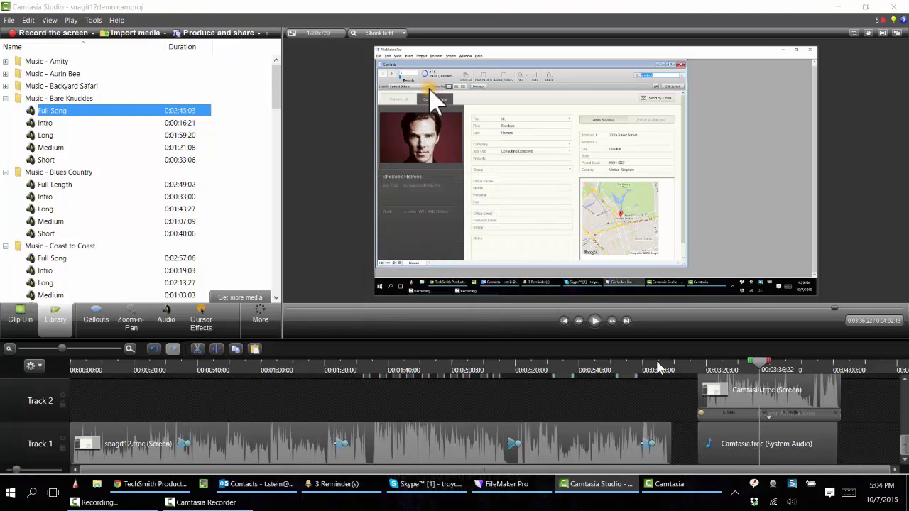